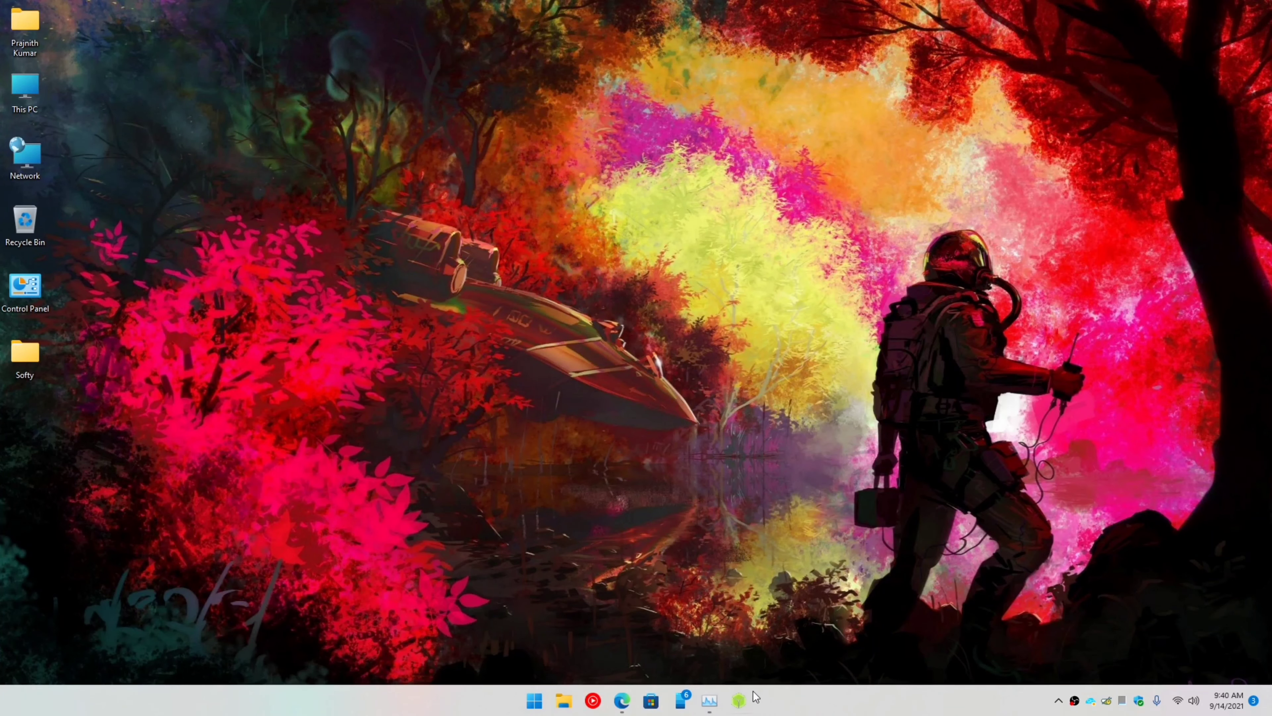
# Step: In Edge, highlight the Pi-hole title and 'Network-wide Ad Blocking' tagline, then scroll down to section 3
pyautogui.click(622, 700)
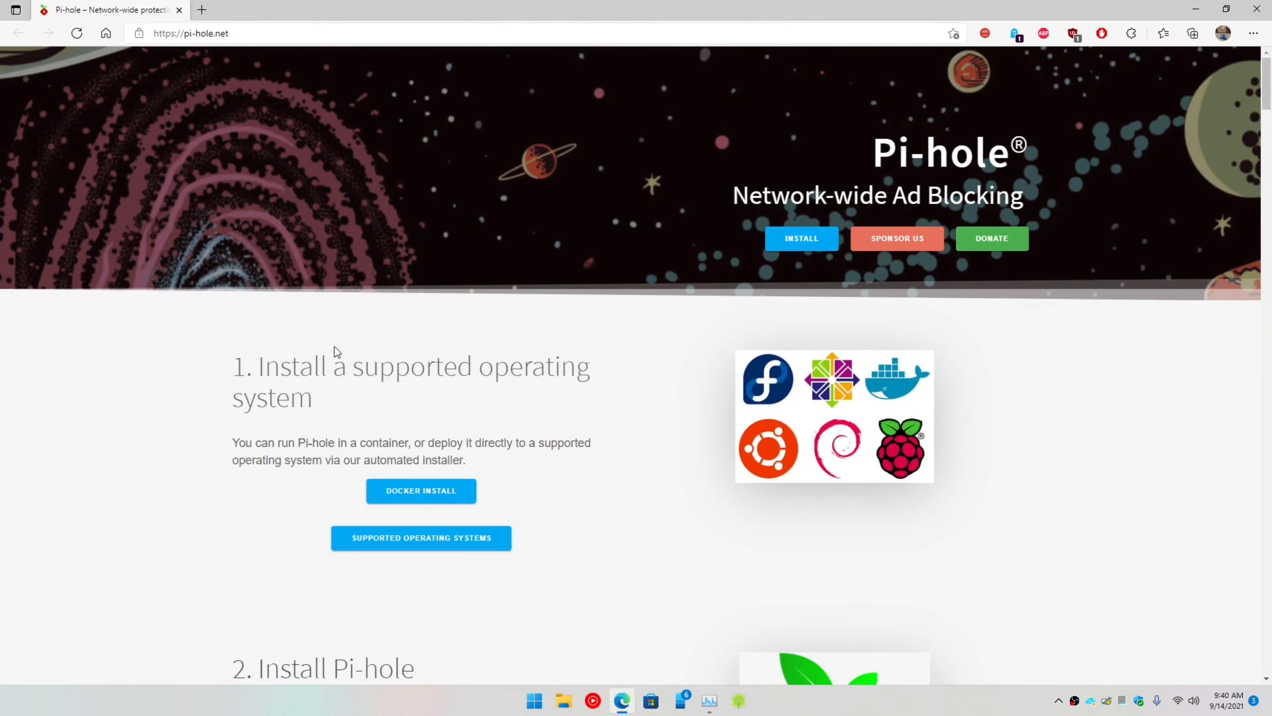
pyautogui.moveTo(871, 153); pyautogui.dragTo(1040, 159)
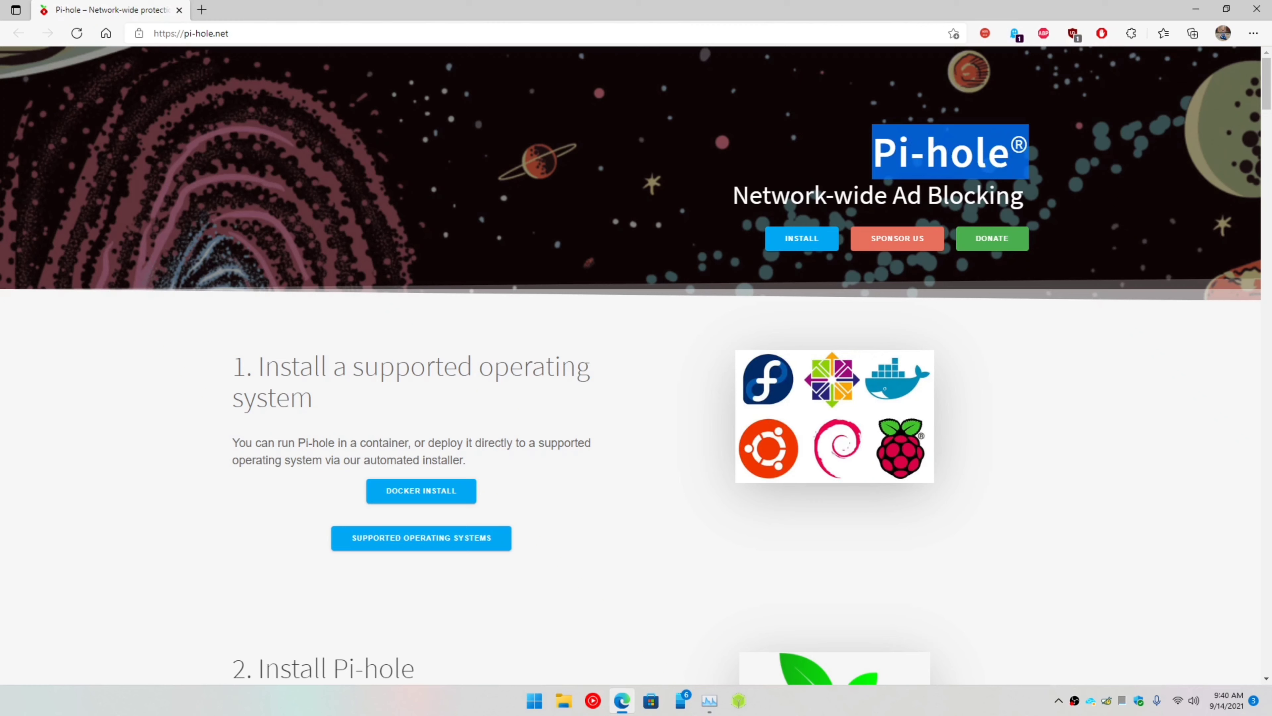
pyautogui.moveTo(730, 195); pyautogui.dragTo(1062, 214)
pyautogui.tripleClick(1034, 203)
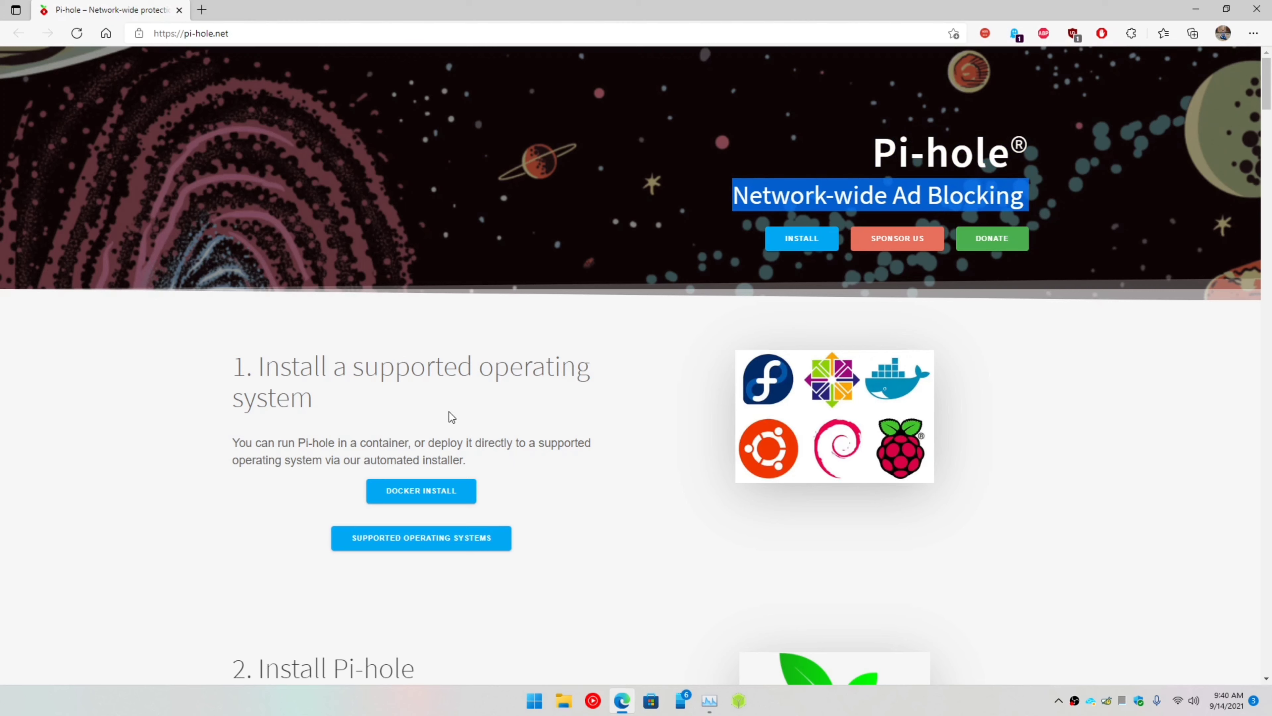
pyautogui.scroll(-5, 451, 416)
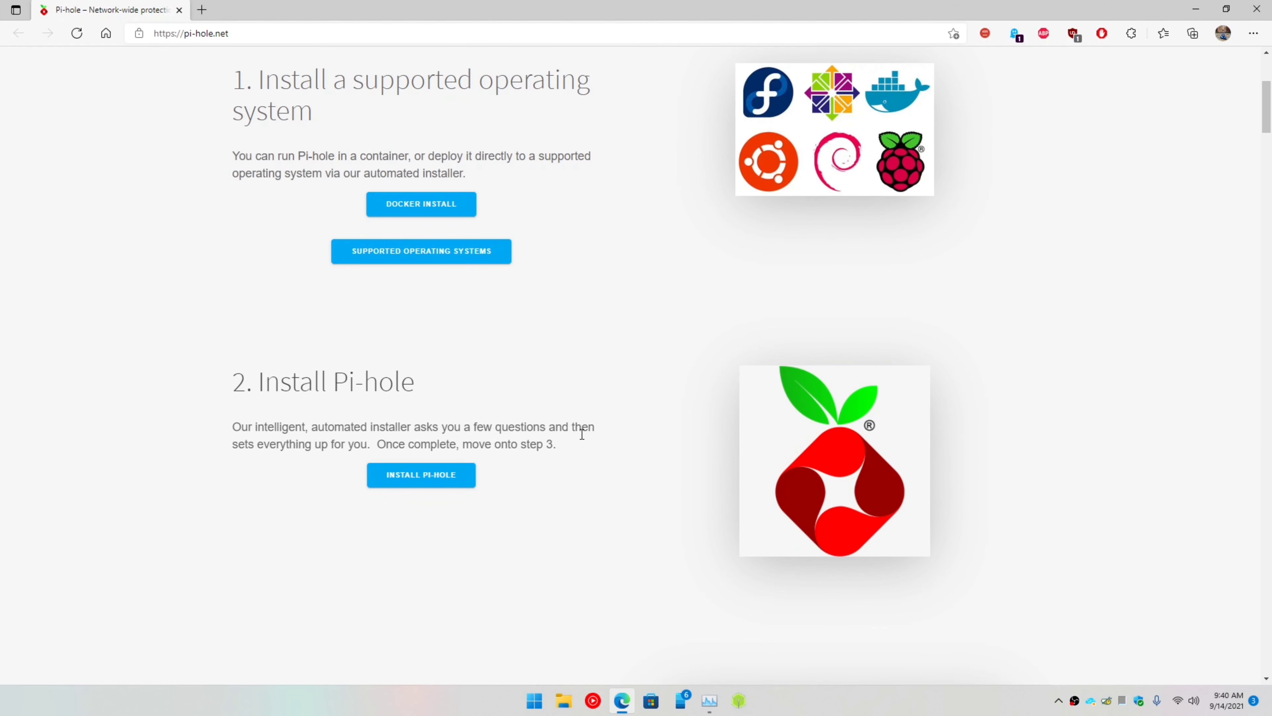
pyautogui.scroll(-5, 583, 438)
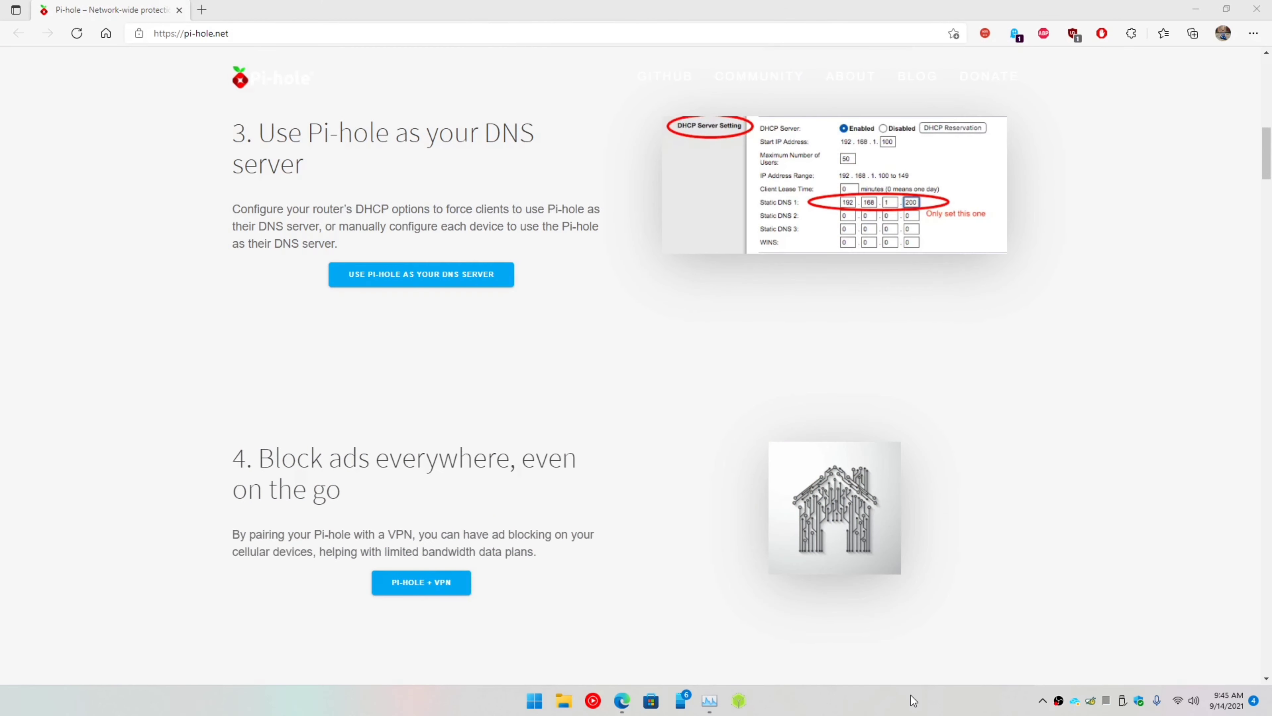
# Step: Flash the DietPi_ASUSTB-ARMv7-Buster image to the 8.06 GB USB drive with balenaEtcher
pyautogui.click(739, 699)
pyautogui.click(500, 353)
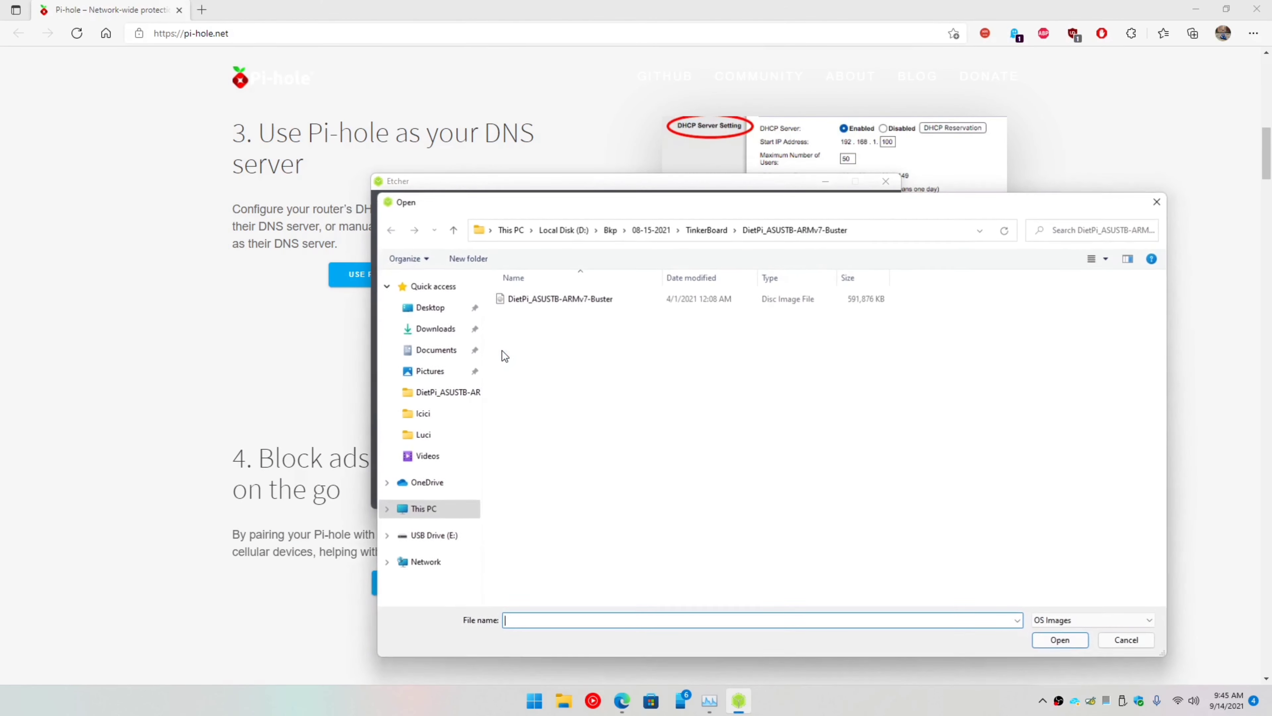
pyautogui.doubleClick(529, 299)
pyautogui.click(602, 365)
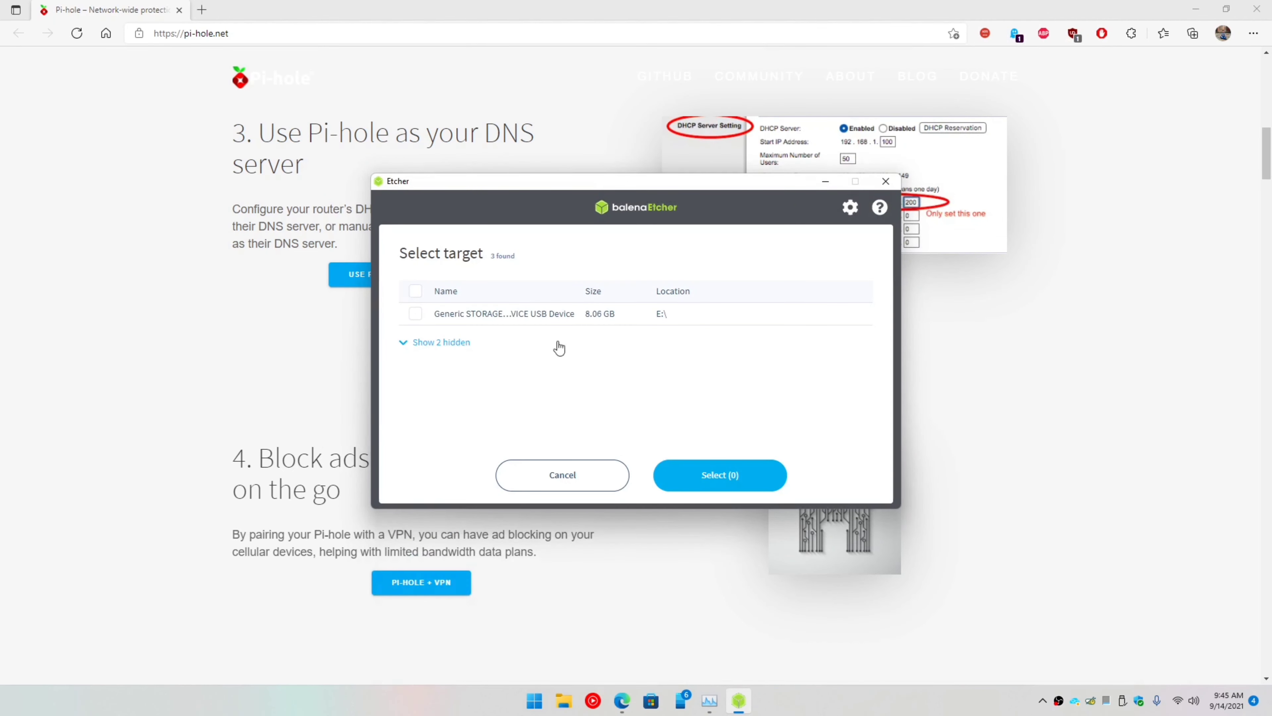
pyautogui.click(416, 312)
pyautogui.click(710, 482)
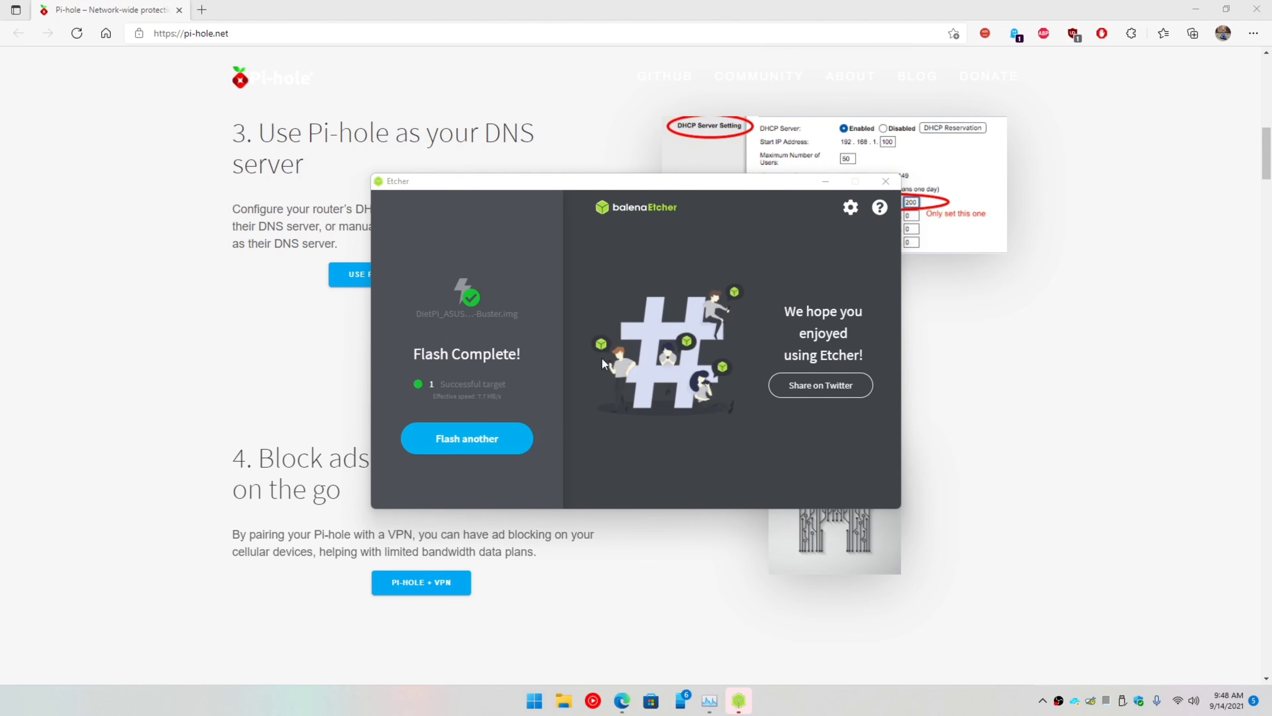
pyautogui.moveTo(557, 180); pyautogui.dragTo(554, 255)
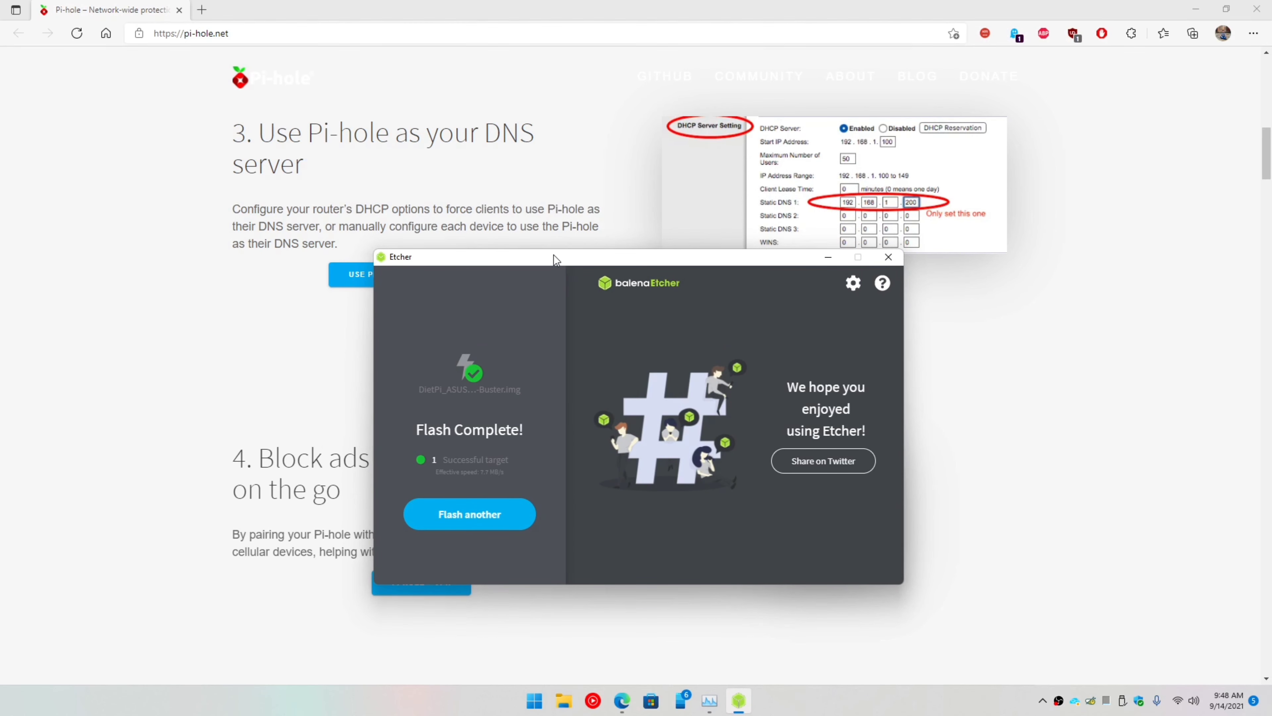
pyautogui.moveTo(554, 254); pyautogui.dragTo(556, 220)
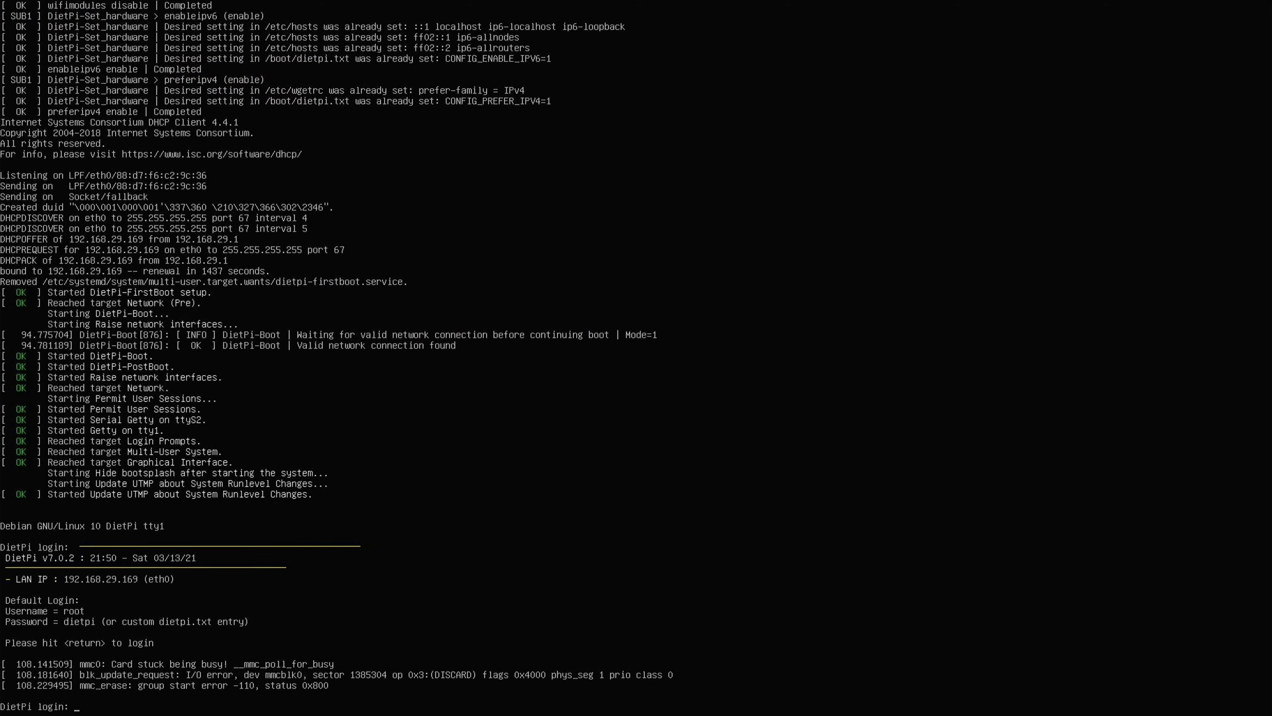
# Step: Log in on the Tinker Board as root with the default DietPi password
pyautogui.write('root')
pyautogui.press('Return')
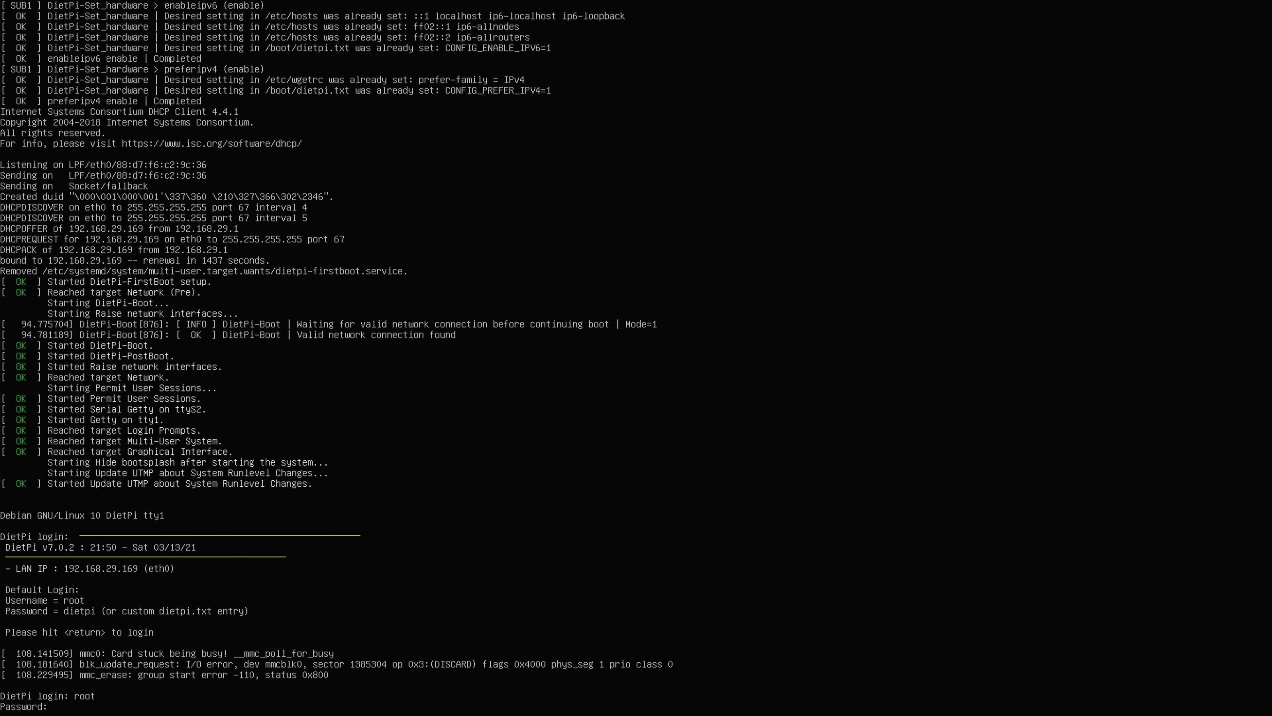
pyautogui.write('dietpi')
pyautogui.press('Return')
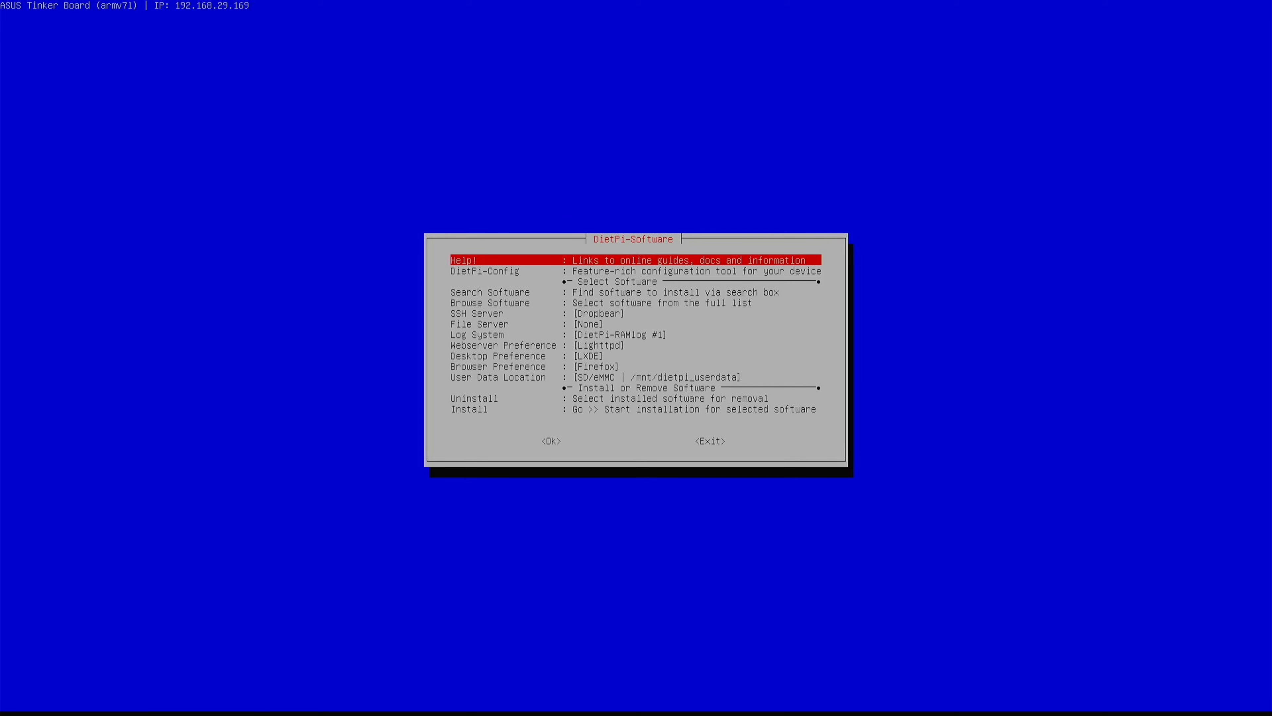
# Step: Open Browse Software and move down the list to the 93 Pi-hole entry under DNS Servers
pyautogui.press('Down')
pyautogui.press('Down')
pyautogui.press('Down')
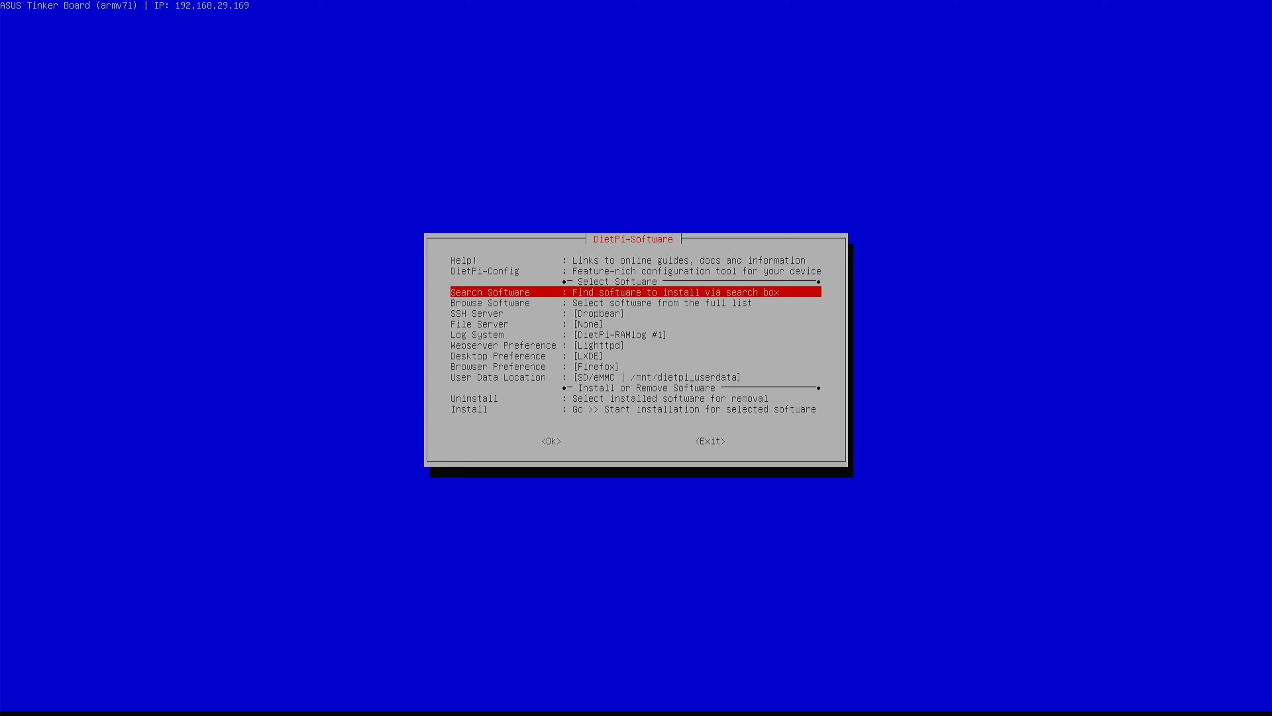
pyautogui.press('Return')
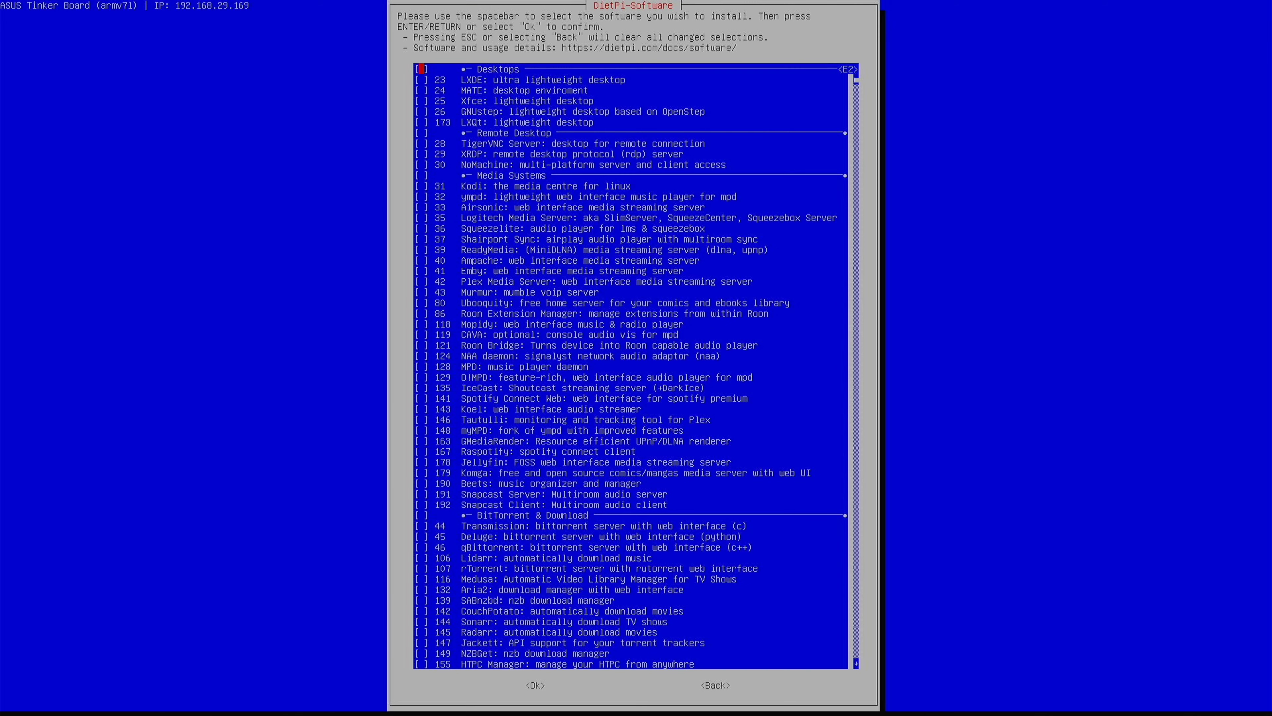
pyautogui.press('Down')
pyautogui.press('Down')
pyautogui.press('Down')
pyautogui.press('Down')
pyautogui.press('Down')
pyautogui.press('Down')
pyautogui.press('Down')
pyautogui.press('Down')
pyautogui.press('Down')
pyautogui.press('Down')
pyautogui.press('Down')
pyautogui.press('Down')
pyautogui.press('Down')
pyautogui.press('Down')
pyautogui.press('Down')
pyautogui.press('Down')
pyautogui.press('Down')
pyautogui.press('Down')
pyautogui.press('Down')
pyautogui.press('Down')
pyautogui.press('Down')
pyautogui.press('Down')
pyautogui.press('Down')
pyautogui.press('Down')
pyautogui.press('Down')
pyautogui.press('Down')
pyautogui.press('Down')
pyautogui.press('Down')
pyautogui.press('Down')
pyautogui.press('Down')
pyautogui.press('Down')
pyautogui.press('Down')
pyautogui.press('Down')
pyautogui.press('Down')
pyautogui.press('Down')
pyautogui.press('Down')
pyautogui.press('Down')
pyautogui.press('Down')
pyautogui.press('Down')
pyautogui.press('Down')
pyautogui.press('Down')
pyautogui.press('Down')
pyautogui.press('Down')
pyautogui.press('Down')
pyautogui.press('Down')
pyautogui.press('Down')
pyautogui.press('Down')
pyautogui.press('Down')
pyautogui.press('Down')
pyautogui.press('Down')
pyautogui.press('Down')
pyautogui.press('Down')
pyautogui.press('Down')
pyautogui.press('Down')
pyautogui.press('Down')
pyautogui.press('Down')
pyautogui.press('Down')
pyautogui.press('Down')
pyautogui.press('Down')
pyautogui.press('Down')
pyautogui.press('Down')
pyautogui.press('Down')
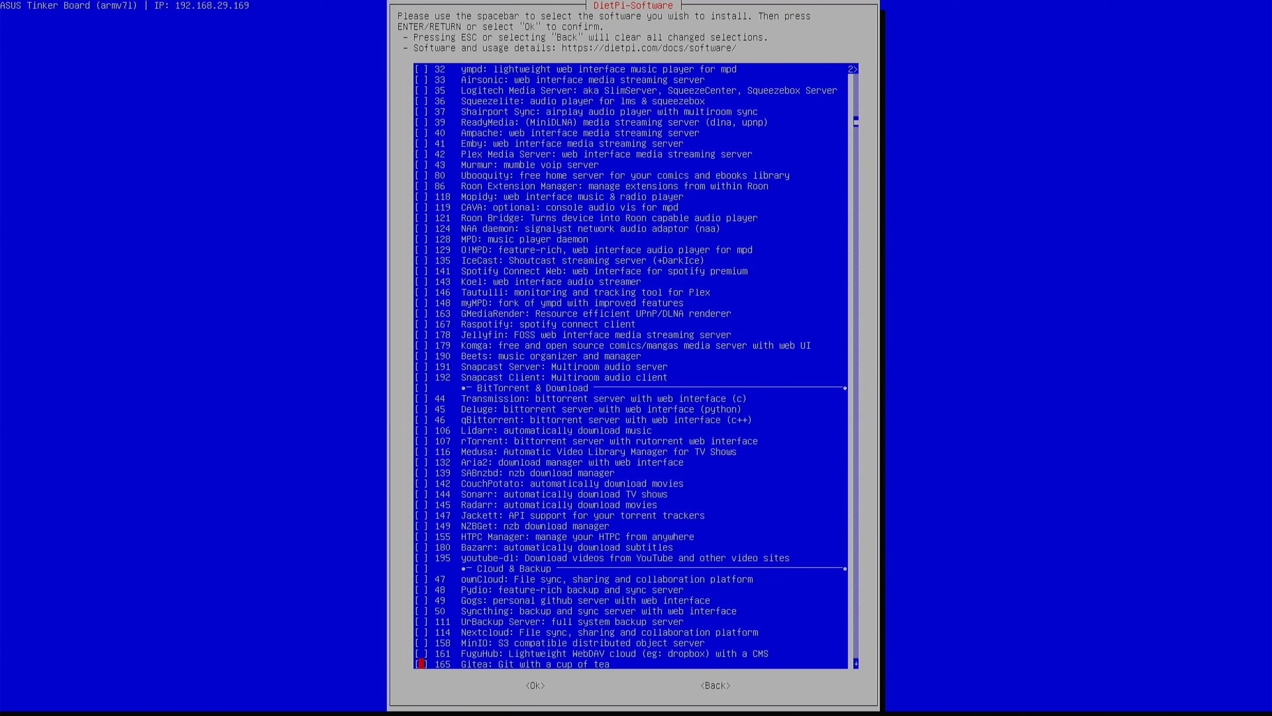
pyautogui.press('Down')
pyautogui.press('Down')
pyautogui.press('Down')
pyautogui.press('Down')
pyautogui.press('Down')
pyautogui.press('Down')
pyautogui.press('Down')
pyautogui.press('Down')
pyautogui.press('Down')
pyautogui.press('Down')
pyautogui.press('Down')
pyautogui.press('Down')
pyautogui.press('Down')
pyautogui.press('Down')
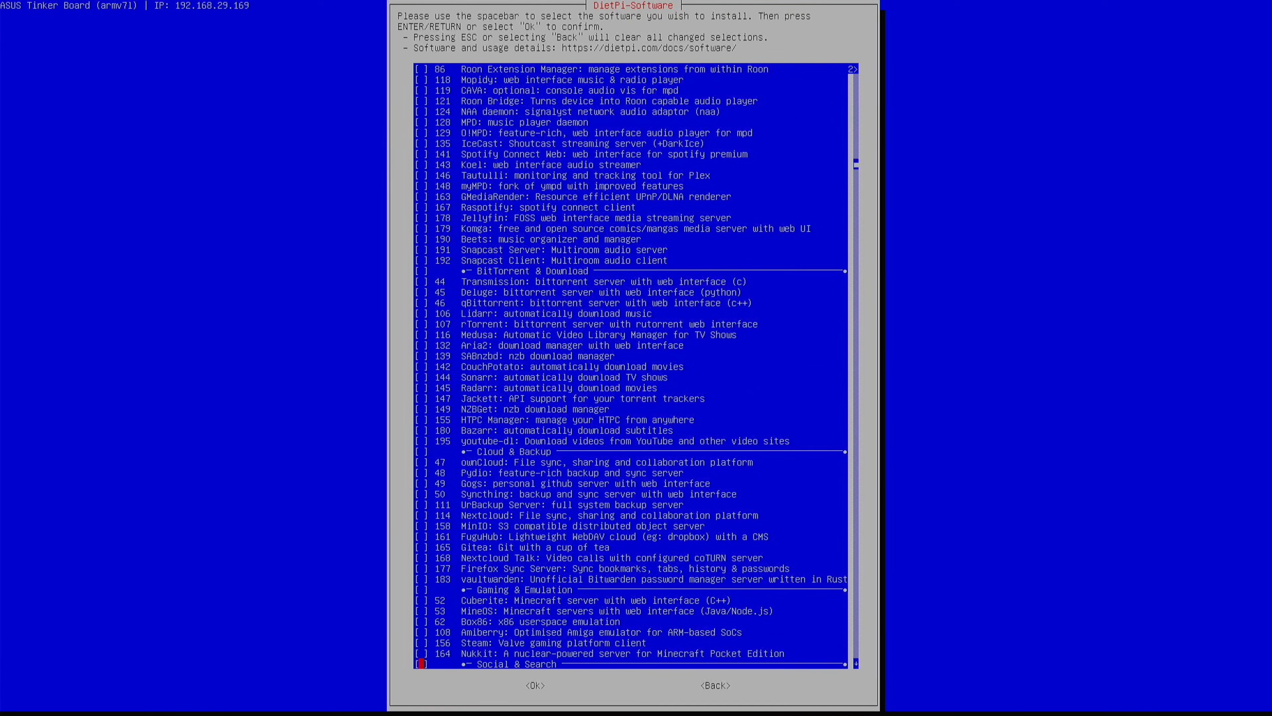
pyautogui.press('Down')
pyautogui.press('Down')
pyautogui.press('Down')
pyautogui.press('Down')
pyautogui.press('Down')
pyautogui.press('Down')
pyautogui.press('Down')
pyautogui.press('Down')
pyautogui.press('Down')
pyautogui.press('Down')
pyautogui.press('Down')
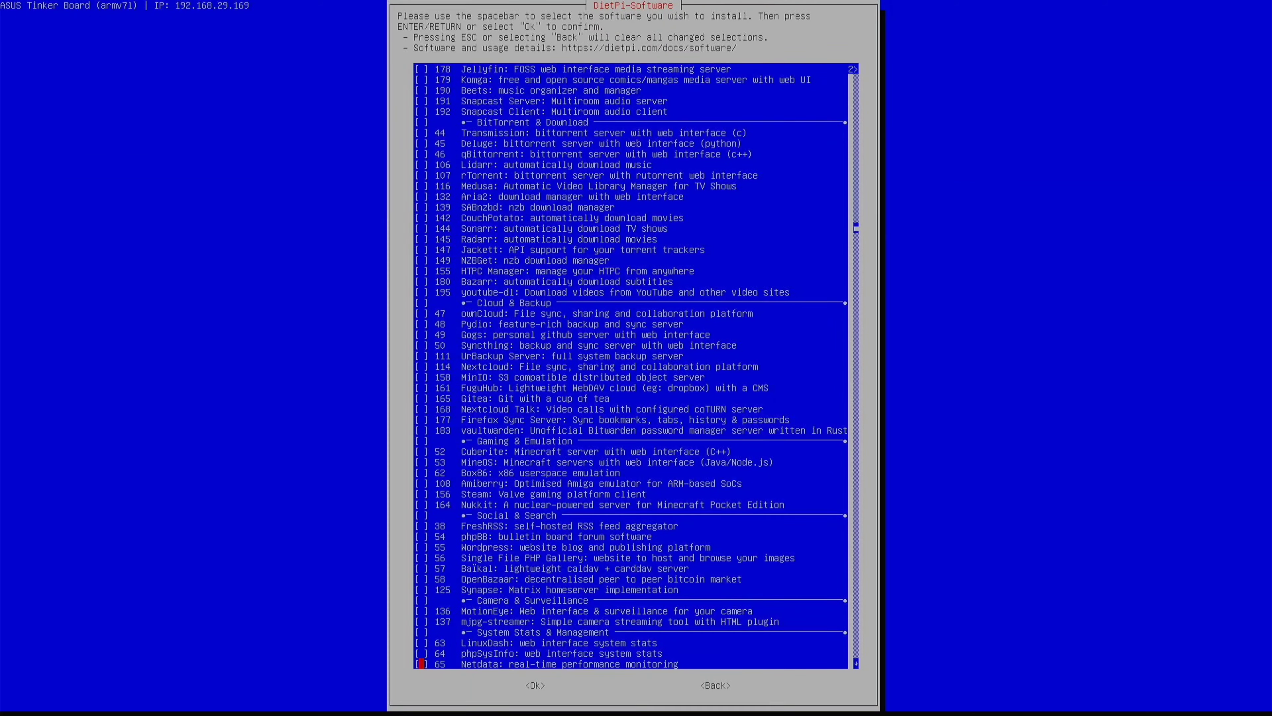
pyautogui.press('Down')
pyautogui.press('Down')
pyautogui.press('Down')
pyautogui.press('Down')
pyautogui.press('Down')
pyautogui.press('Down')
pyautogui.press('Down')
pyautogui.press('Down')
pyautogui.press('Down')
pyautogui.press('Down')
pyautogui.press('Down')
pyautogui.press('Down')
pyautogui.press('Down')
pyautogui.press('Down')
pyautogui.press('Down')
pyautogui.press('Down')
pyautogui.press('Down')
pyautogui.press('Down')
pyautogui.press('Down')
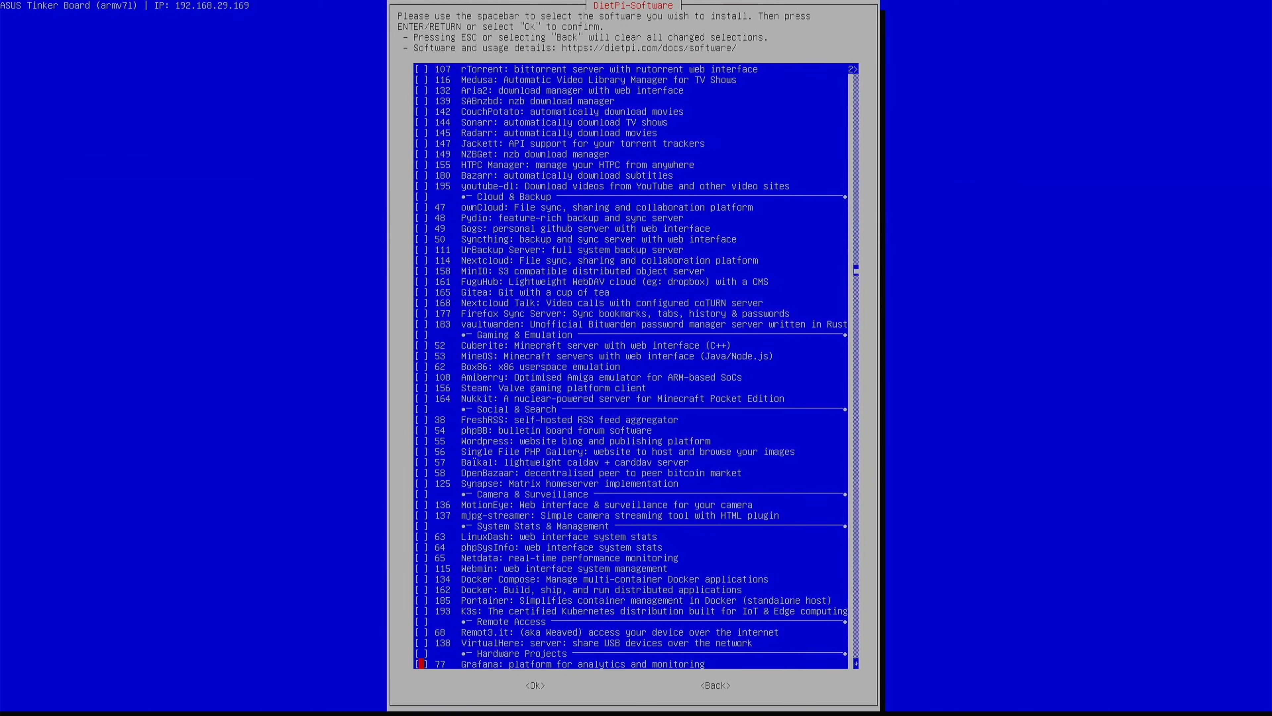
pyautogui.press('Down')
pyautogui.press('Down')
pyautogui.press('Down')
pyautogui.press('Down')
pyautogui.press('Down')
pyautogui.press('Down')
pyautogui.press('Down')
pyautogui.press('Down')
pyautogui.press('Down')
pyautogui.press('Down')
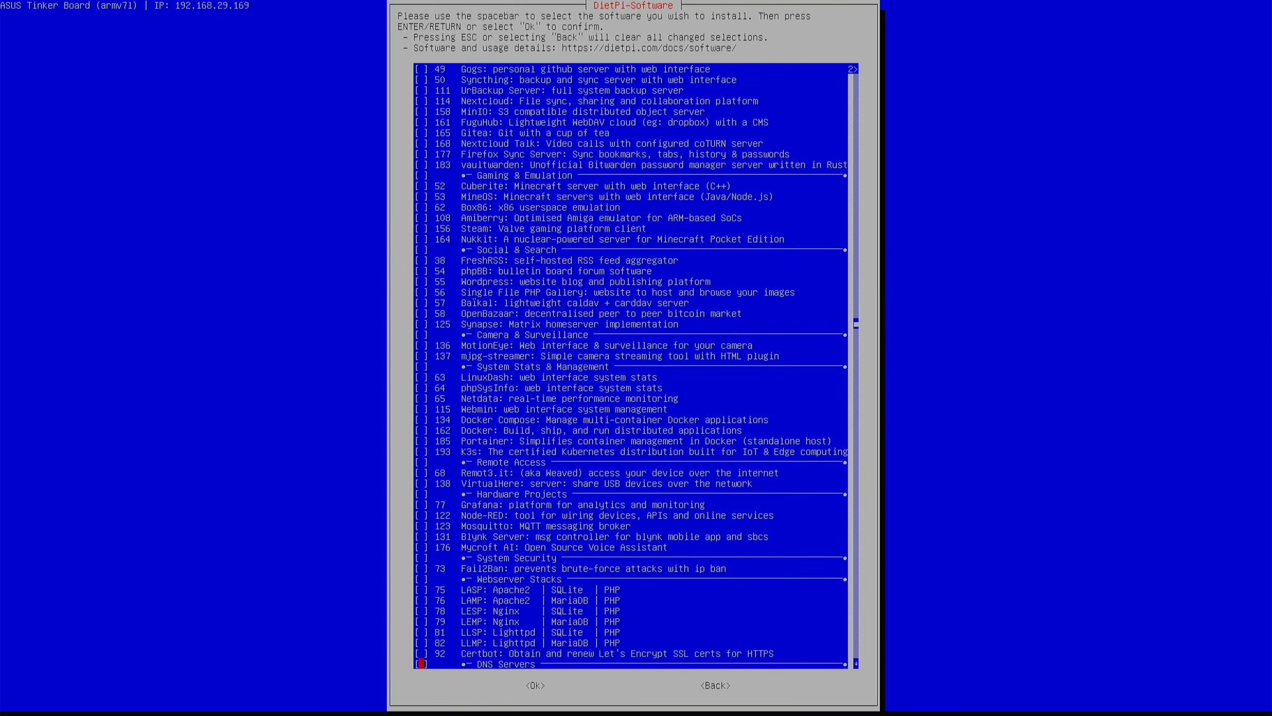
pyautogui.press('Up')
pyautogui.press('Up')
pyautogui.press('Up')
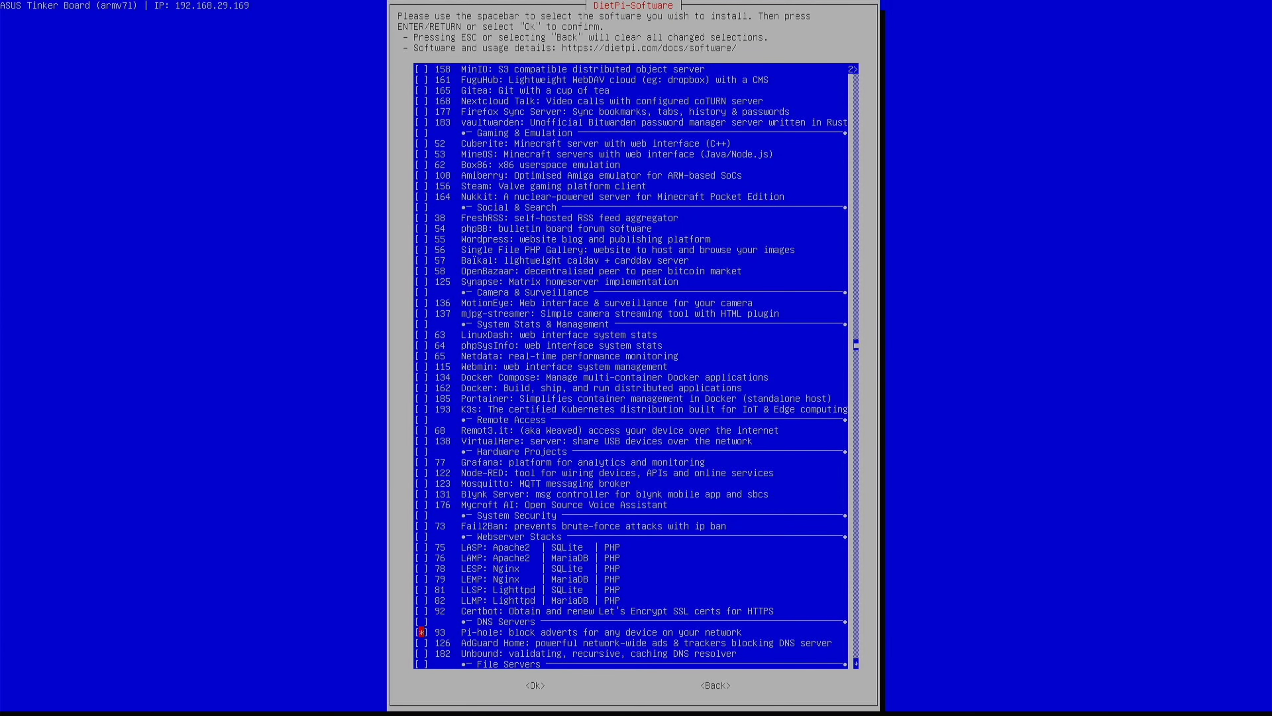
# Step: Confirm Pi-hole for installation, accept Unbound as upstream DNS, and agree to set a static IP
pyautogui.press('Tab')
pyautogui.press('Return')
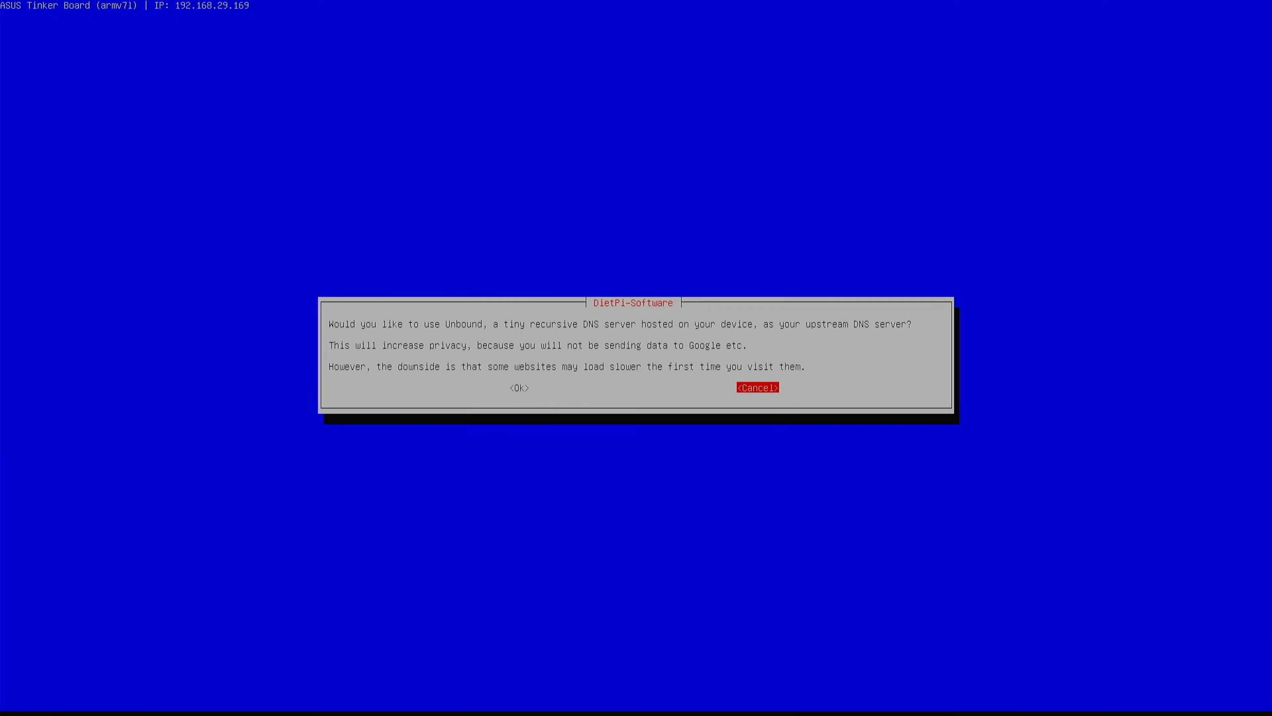
pyautogui.press('Left')
pyautogui.press('Return')
pyautogui.press('Left')
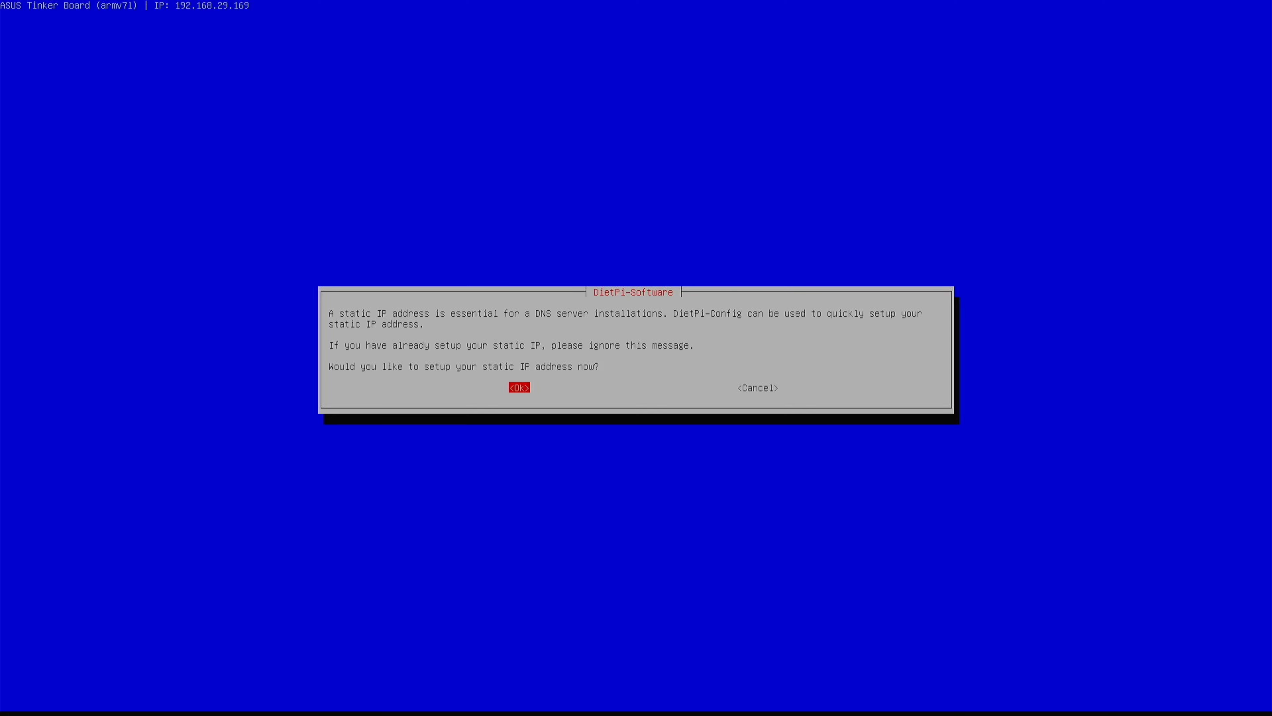
pyautogui.press('Return')
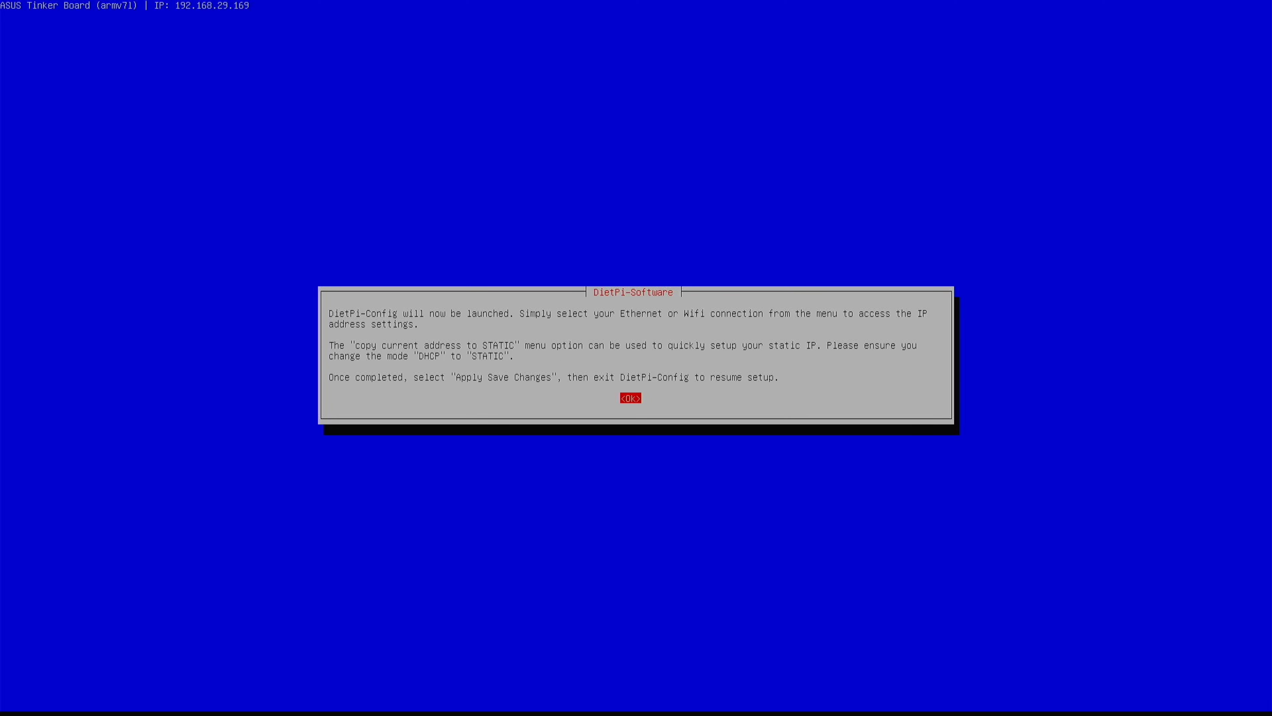
# Step: Exit the DietPi-Config network settings and return to the software menu's Install option
pyautogui.press('Return')
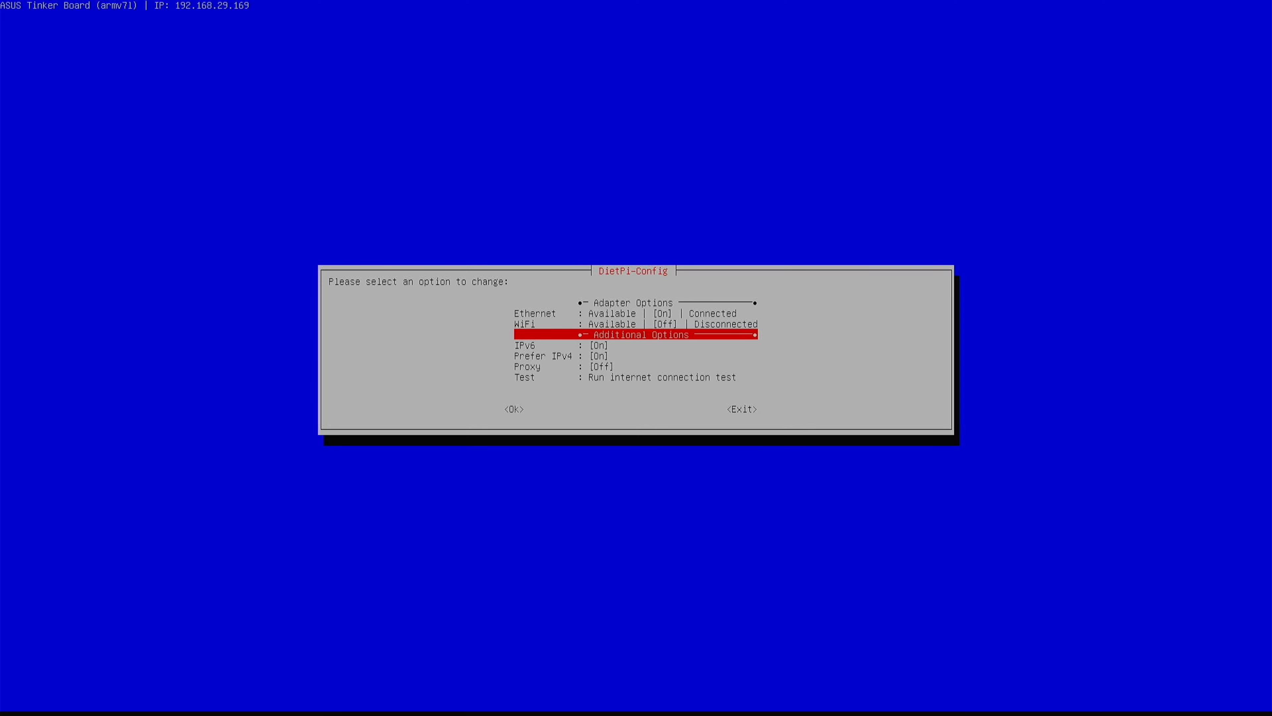
pyautogui.press('Tab')
pyautogui.press('Tab')
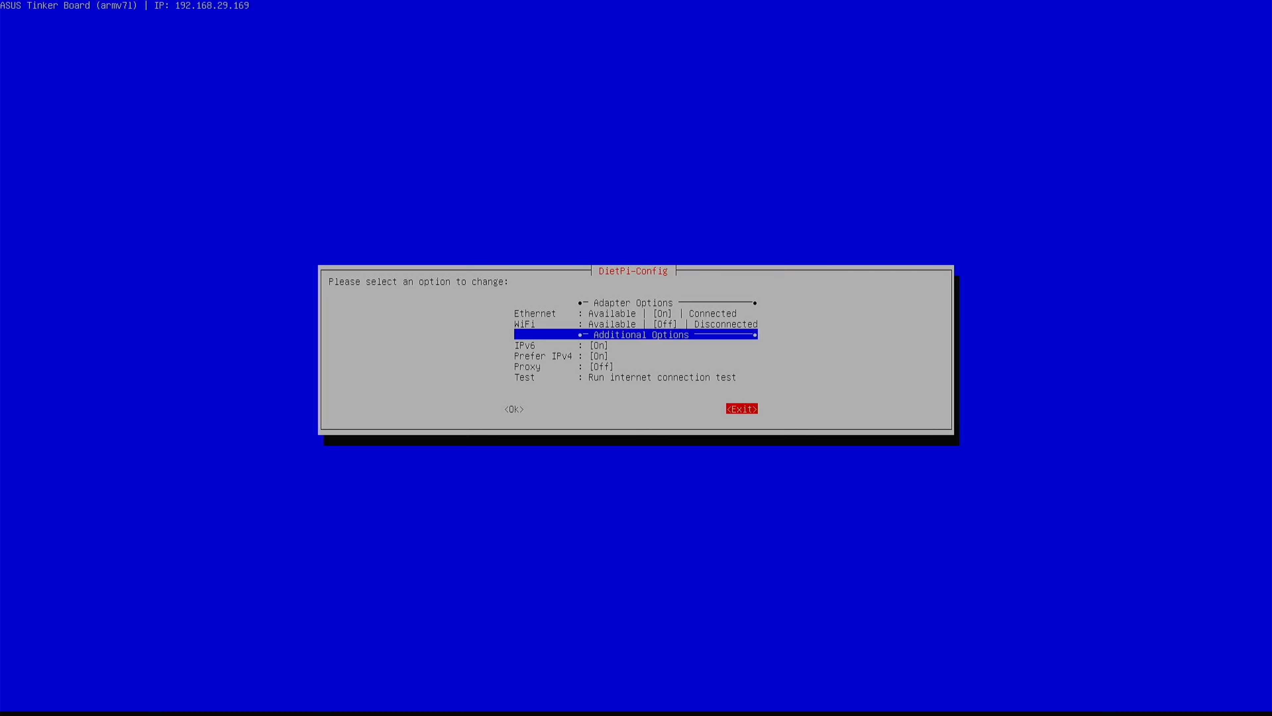
pyautogui.press('Return')
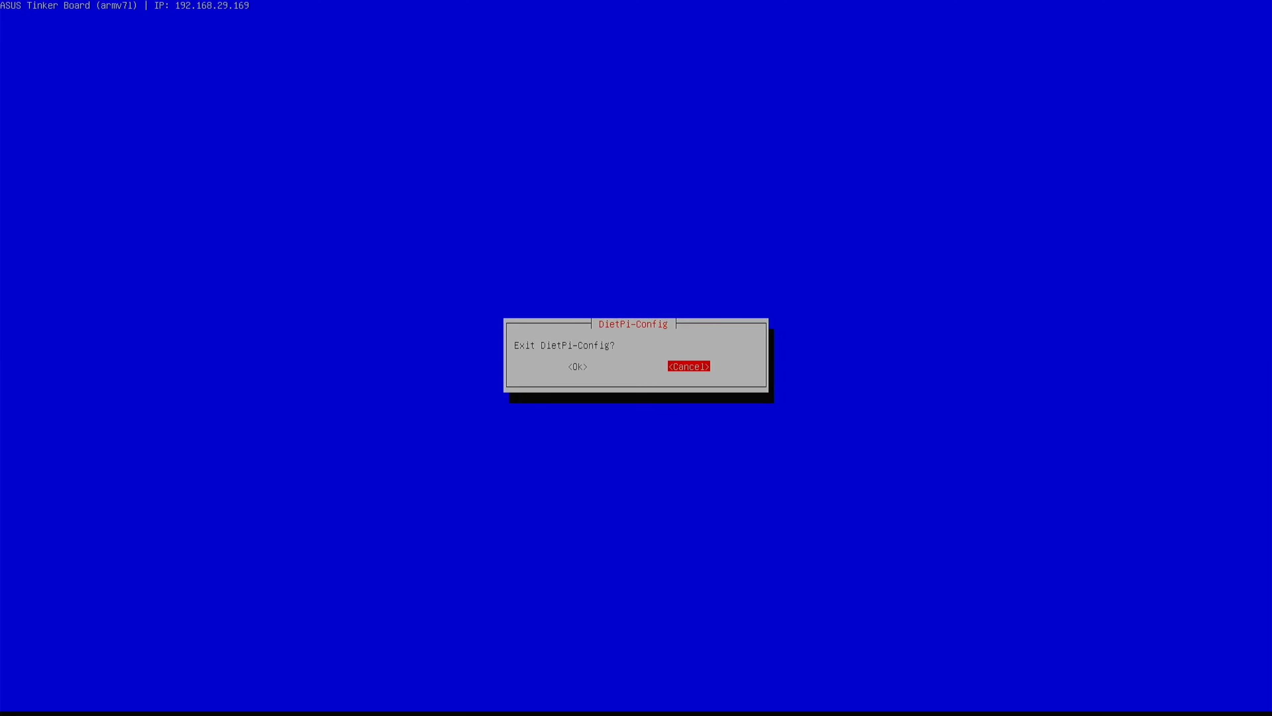
pyautogui.press('Left')
pyautogui.press('Return')
pyautogui.press('Down')
pyautogui.press('Down')
pyautogui.press('Down')
pyautogui.press('Down')
pyautogui.press('Down')
pyautogui.press('Down')
pyautogui.press('Down')
pyautogui.press('Down')
pyautogui.press('Down')
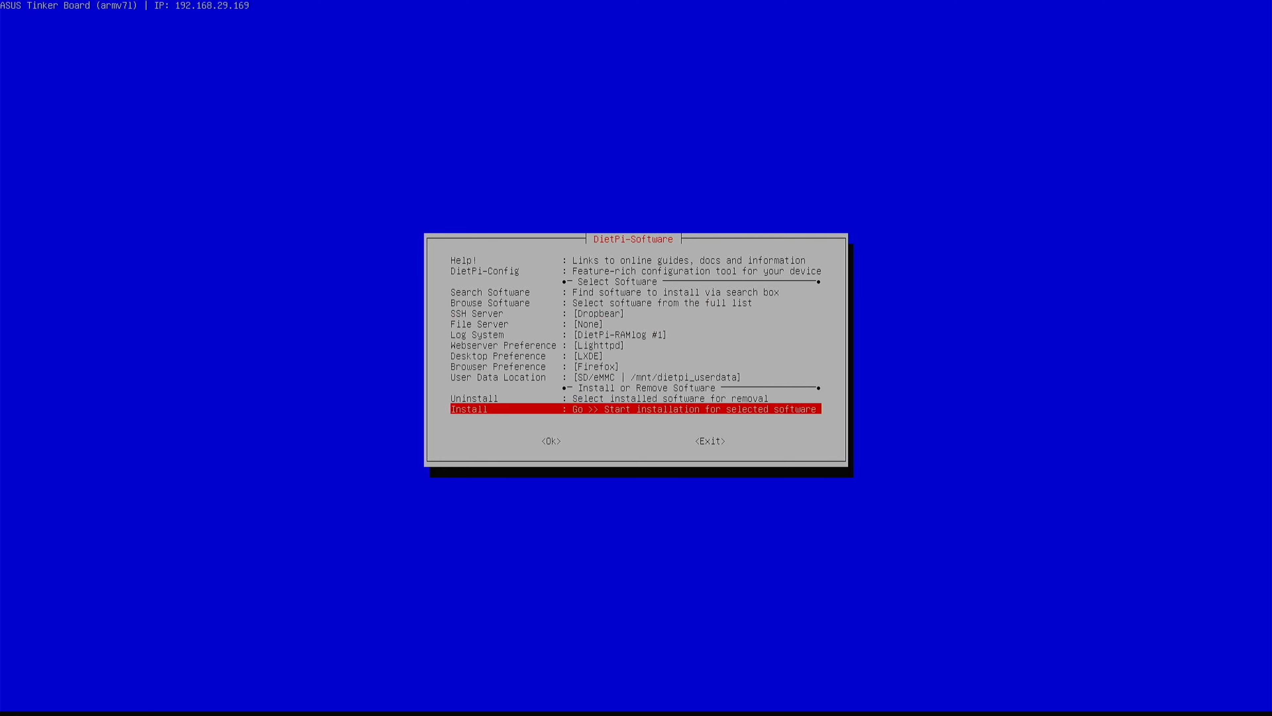
# Step: Start installing Pi-hole and Unbound from the DietPi-Software menu
pyautogui.press('Return')
pyautogui.press('Left')
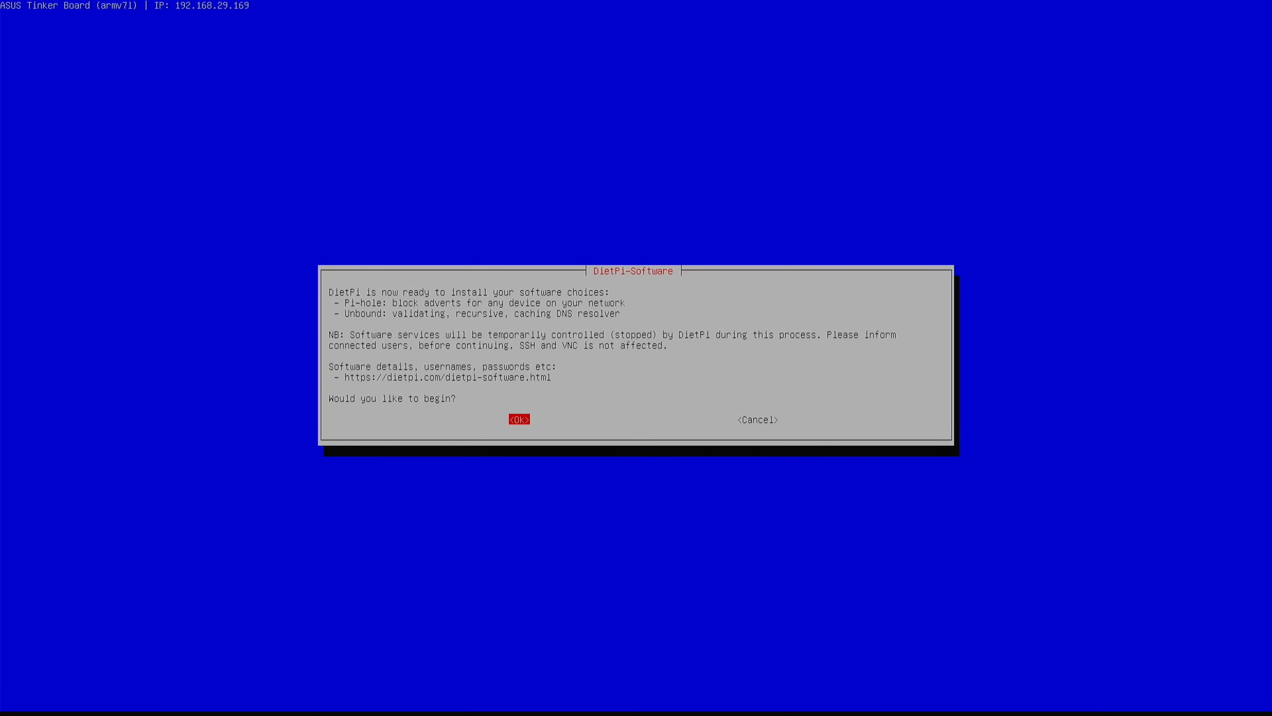
pyautogui.press('Return')
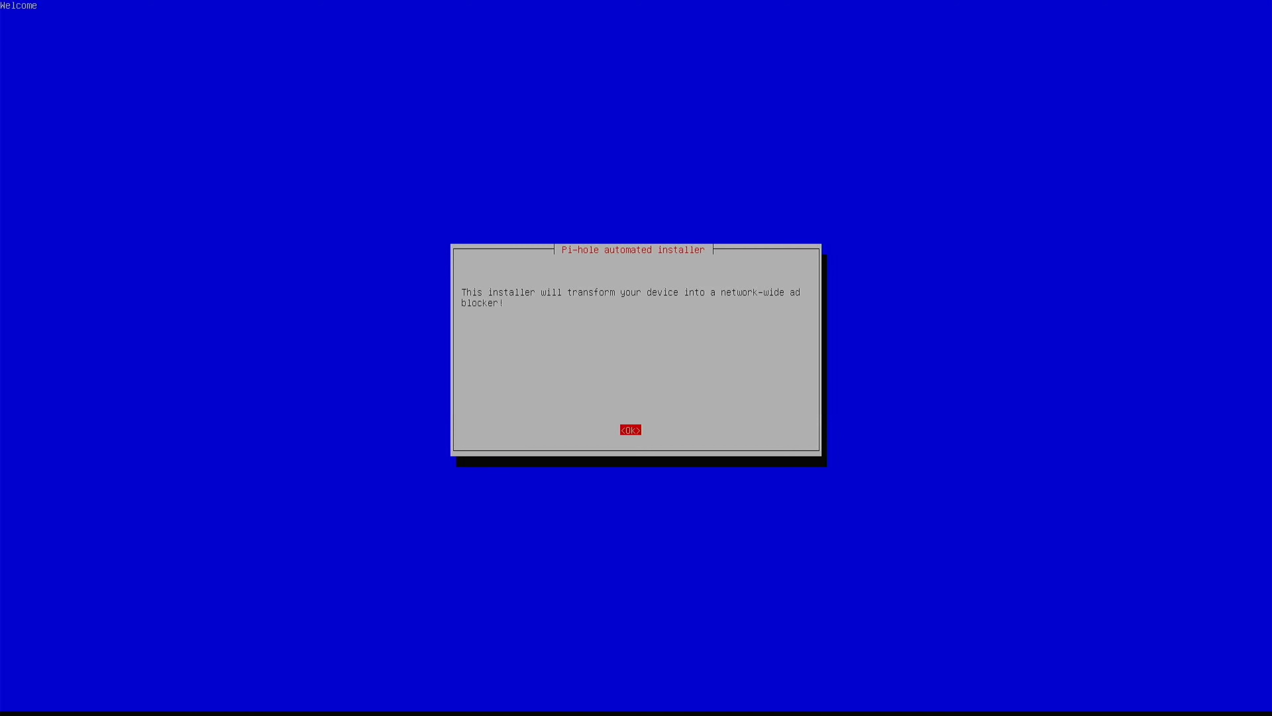
# Step: Accept installer defaults: Google upstream DNS, StevenBlack blocklist, IPv4/IPv6 blocking, and web admin interface
pyautogui.press('Return')
pyautogui.press('Return')
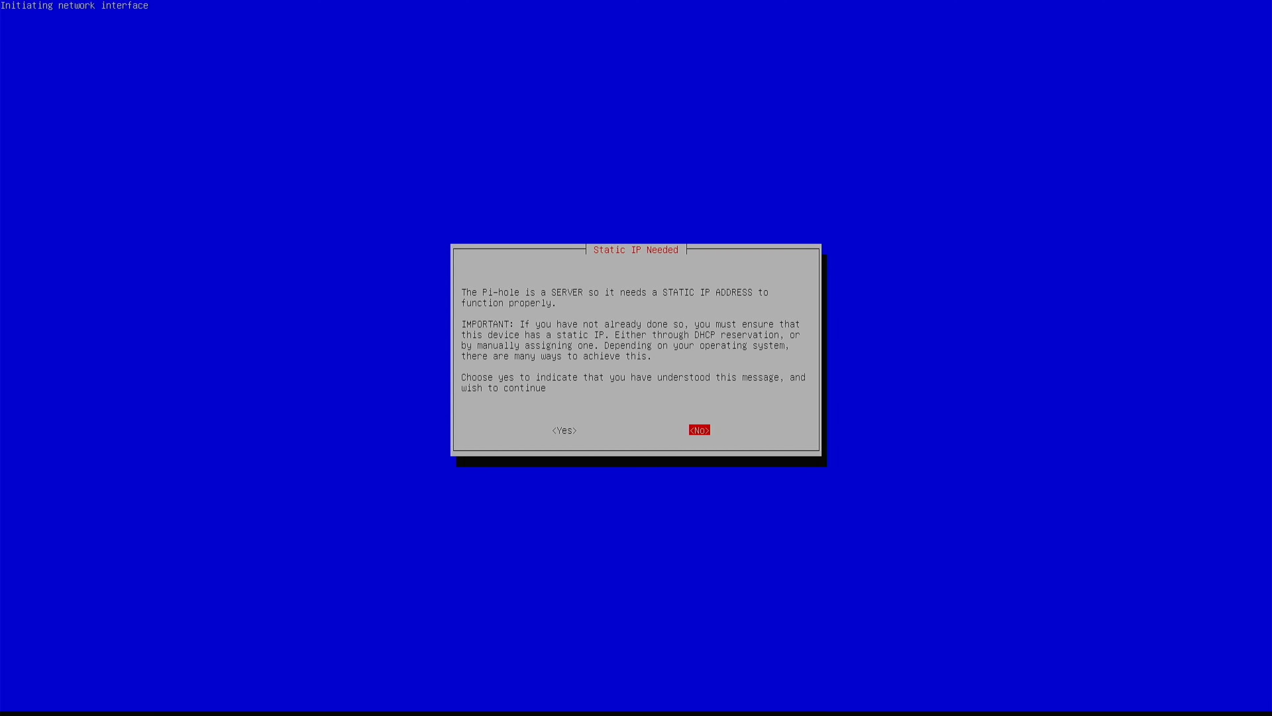
pyautogui.press('Left')
pyautogui.press('Return')
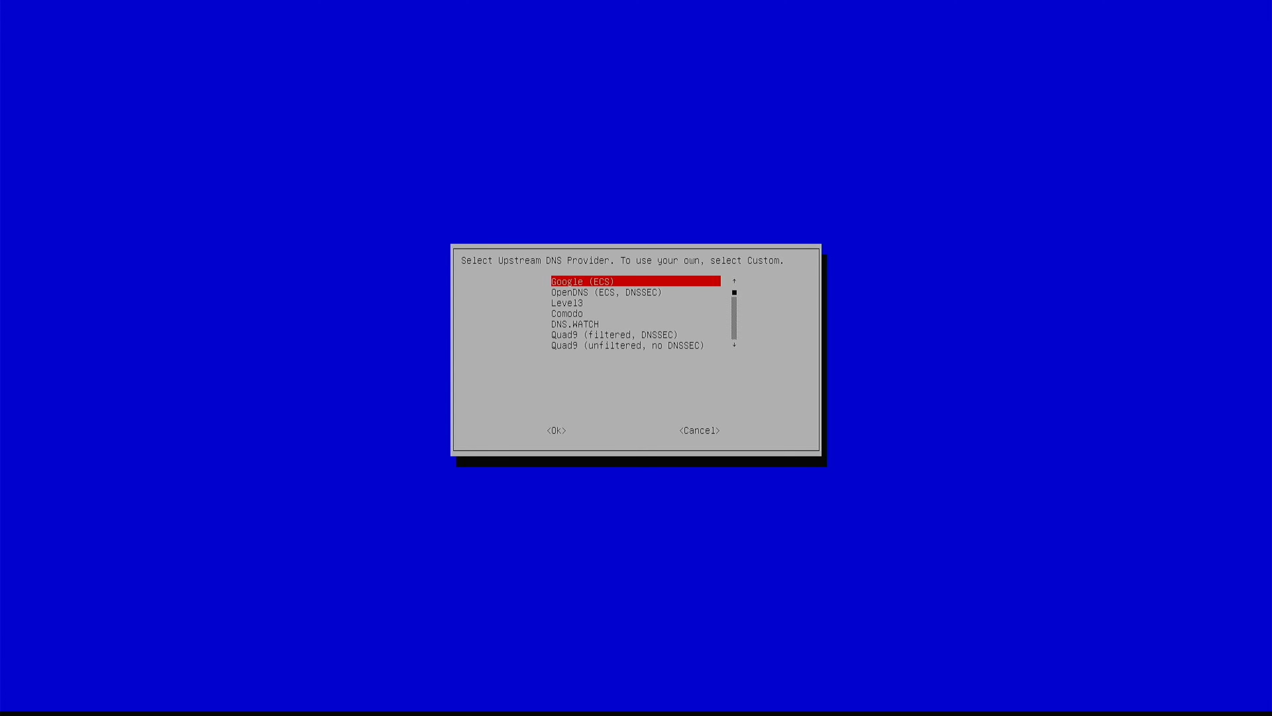
pyautogui.press('Return')
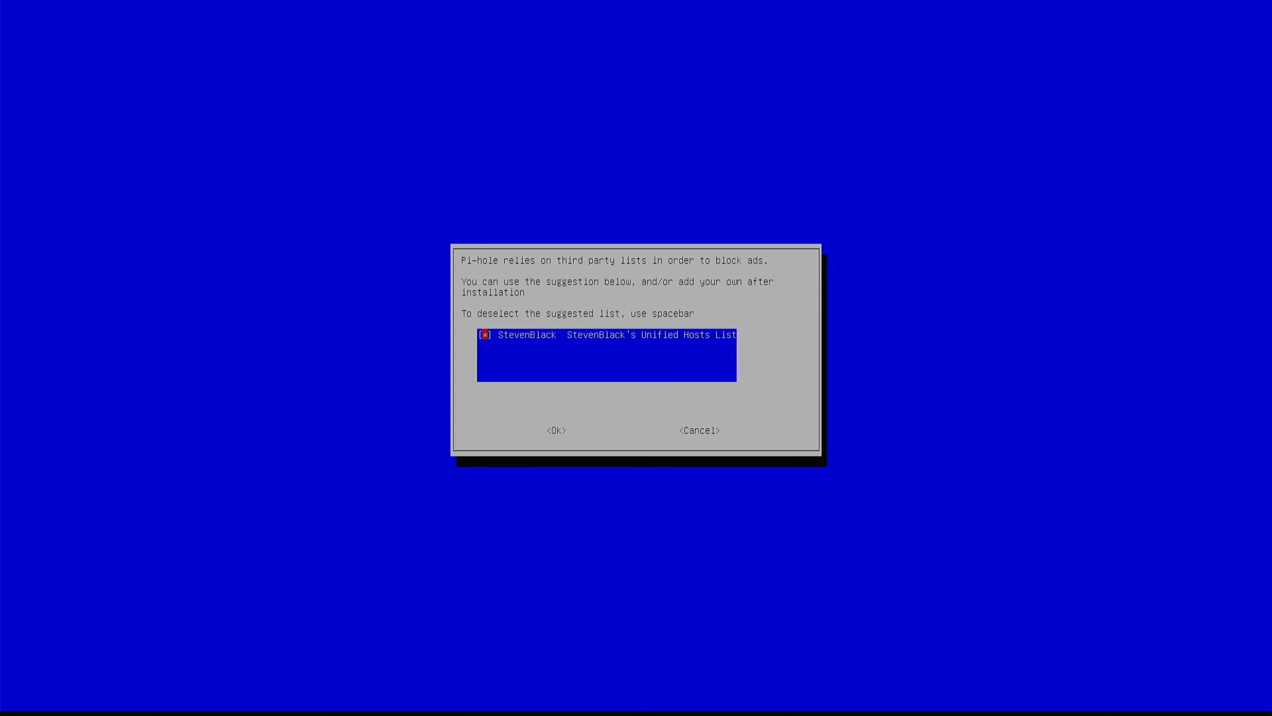
pyautogui.press('Return')
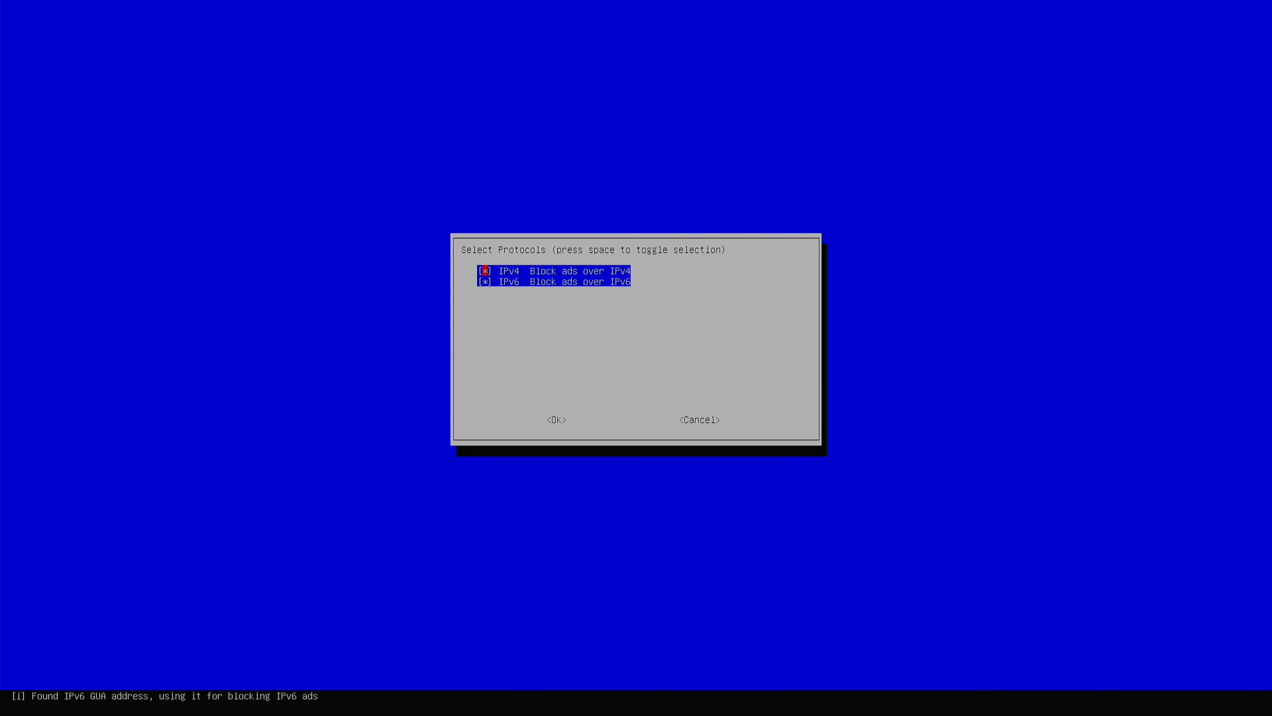
pyautogui.press('Return')
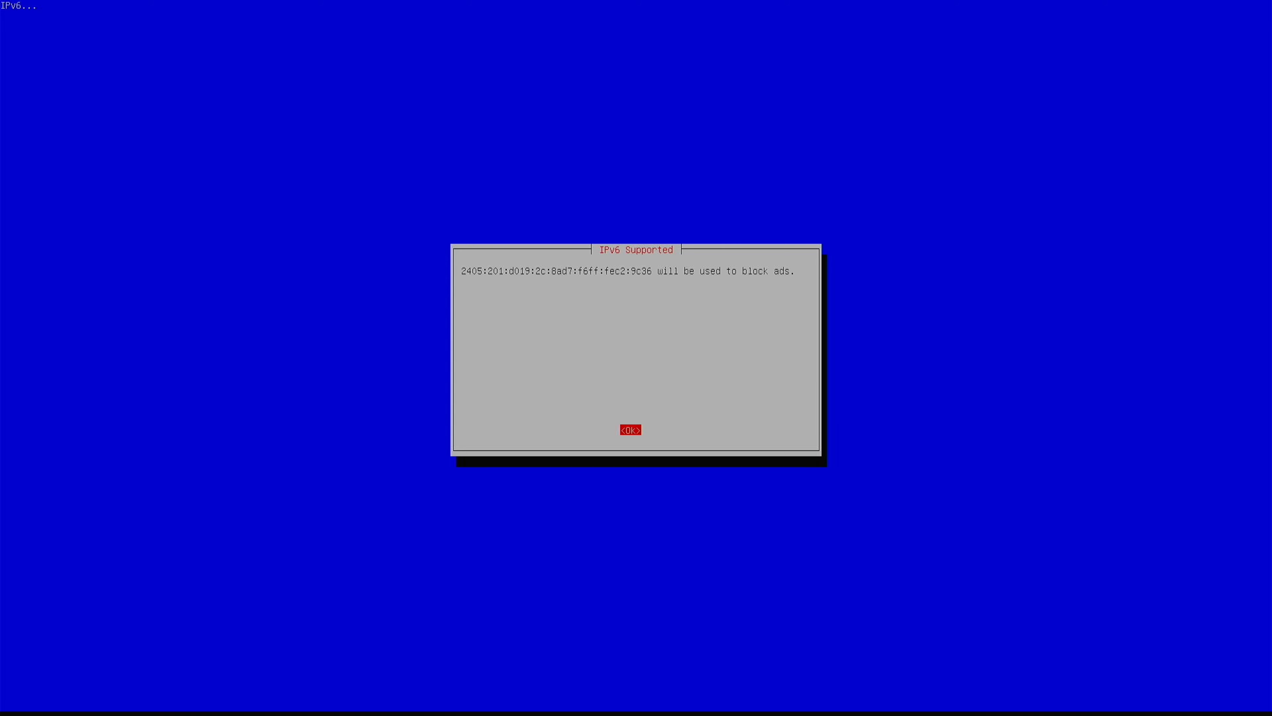
pyautogui.press('Return')
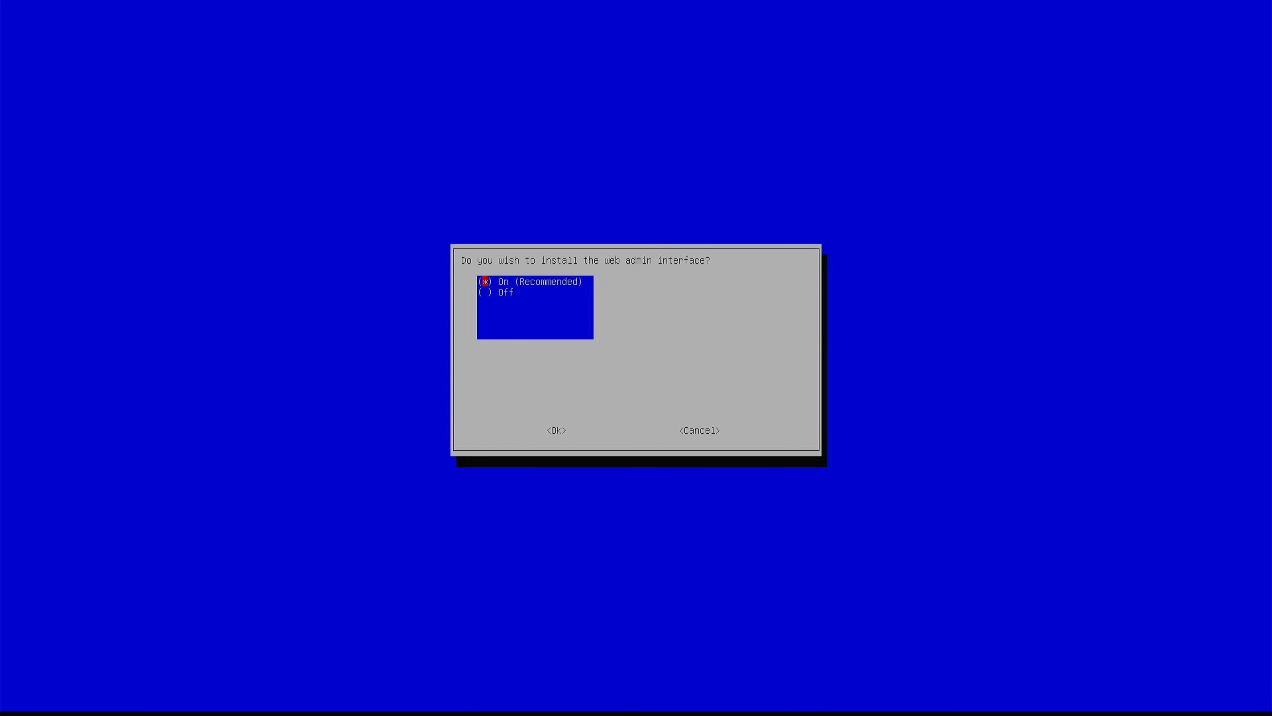
pyautogui.press('Return')
pyautogui.press('Return')
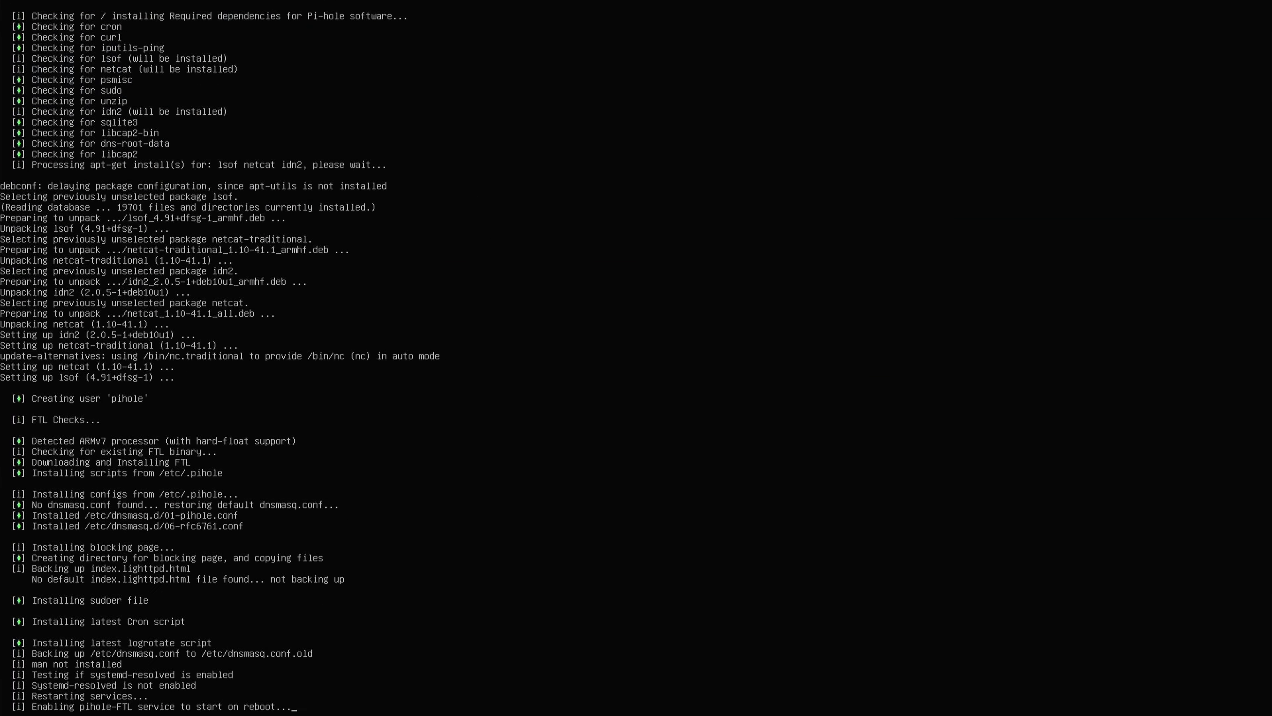
# Step: Dismiss the installer completion message and block public access to the Pi-hole admin panel
pyautogui.press('Return')
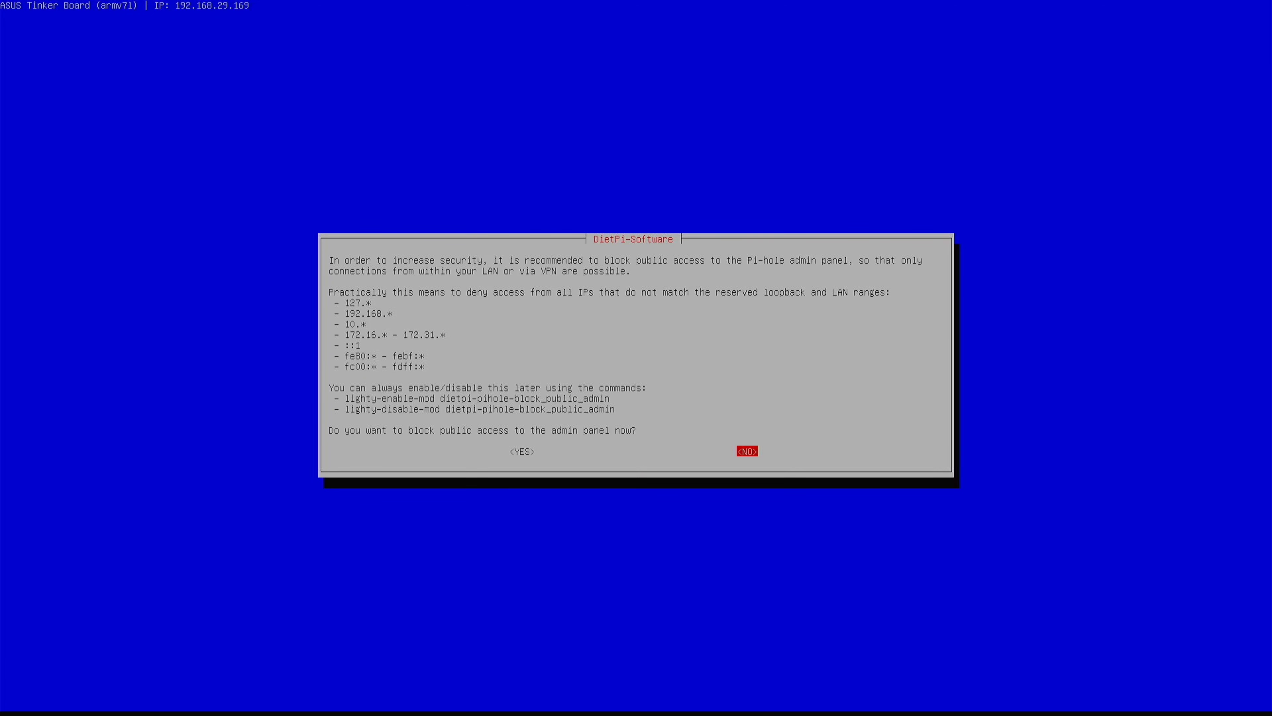
pyautogui.press('Left')
pyautogui.press('Return')
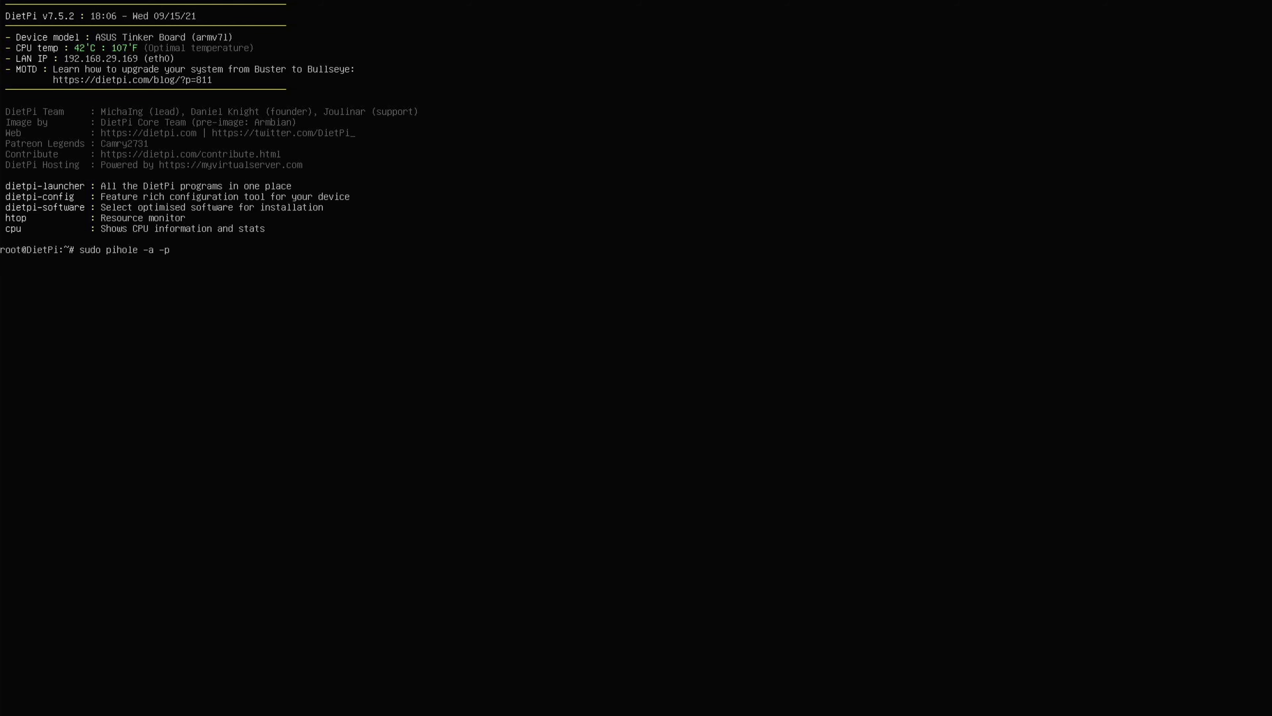
# Step: Run sudo pihole -a -p and set a new Pi-hole admin web password
pyautogui.press('Return')
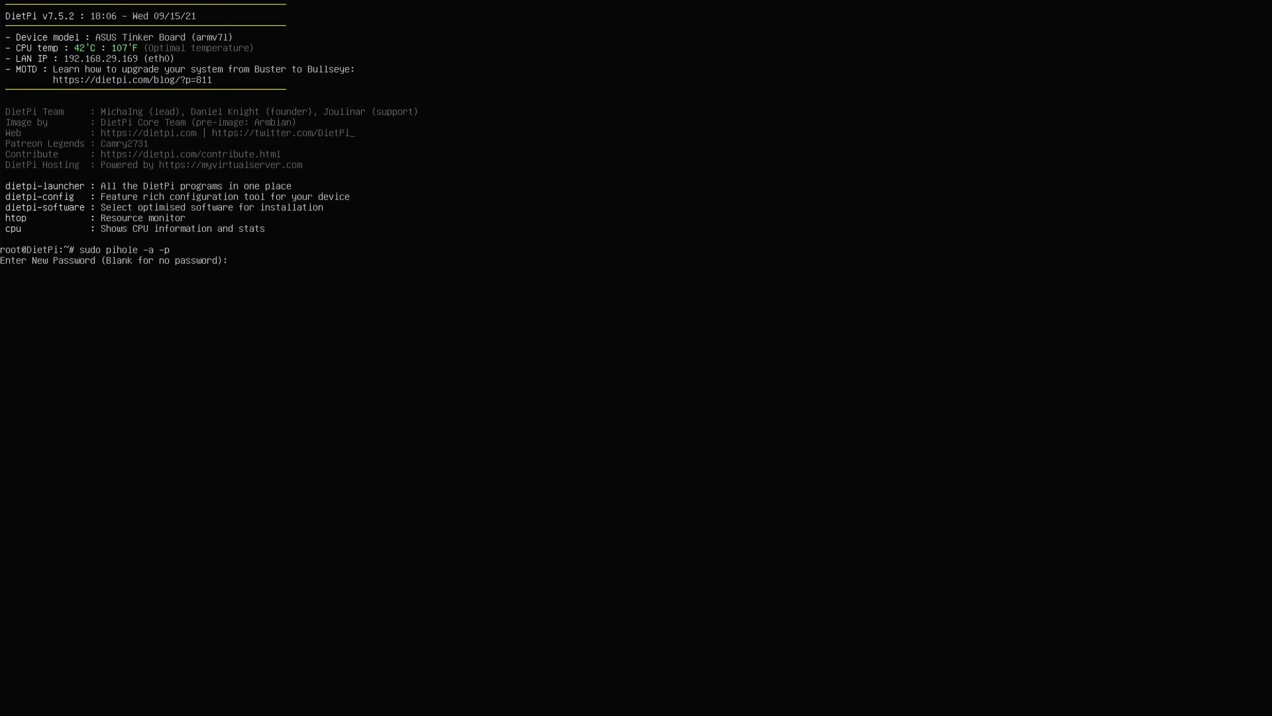
pyautogui.press('Return')
pyautogui.press('Return')
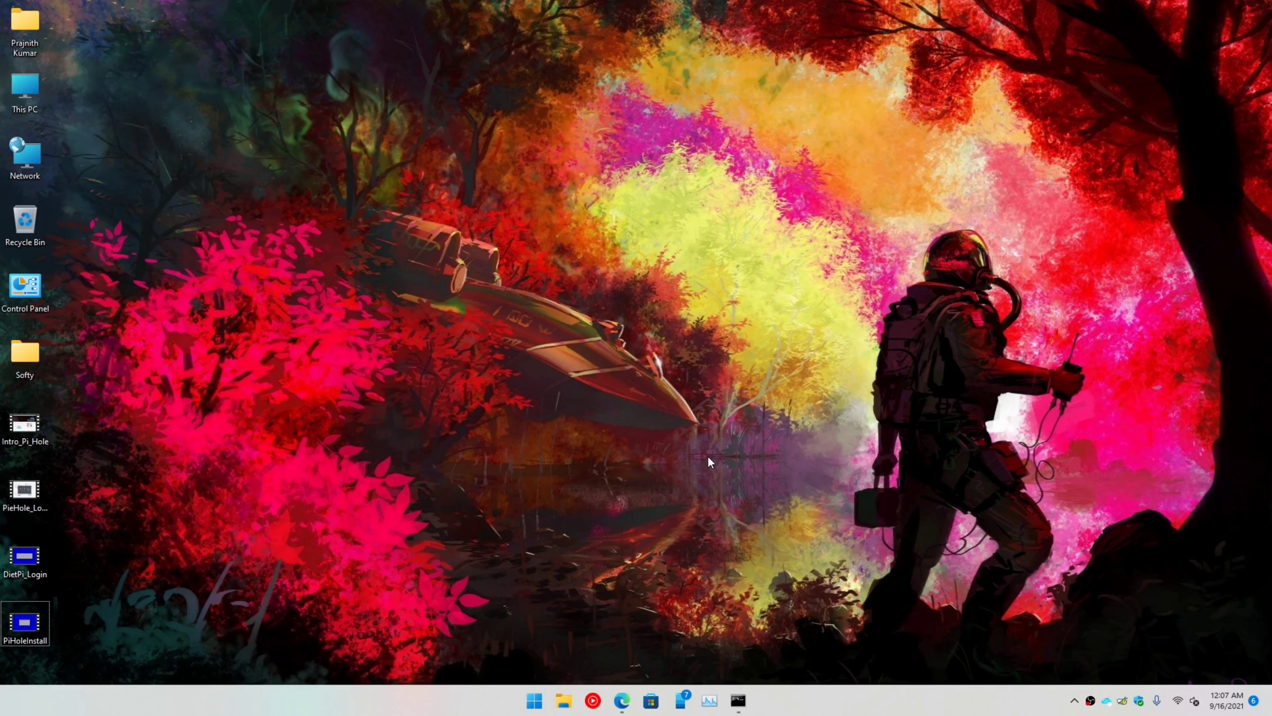
# Step: Load 192.168.29.169/admin/ in a new Edge tab
pyautogui.click(621, 700)
pyautogui.click(203, 11)
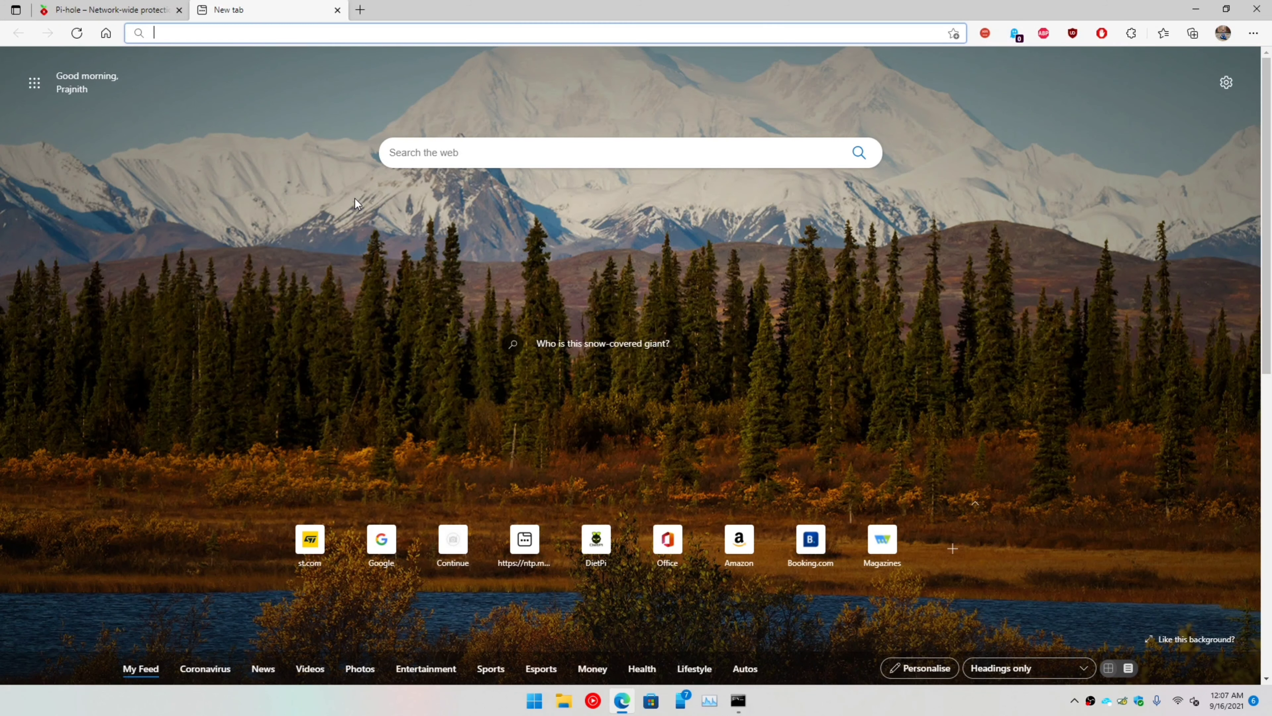
pyautogui.write('192.168.')
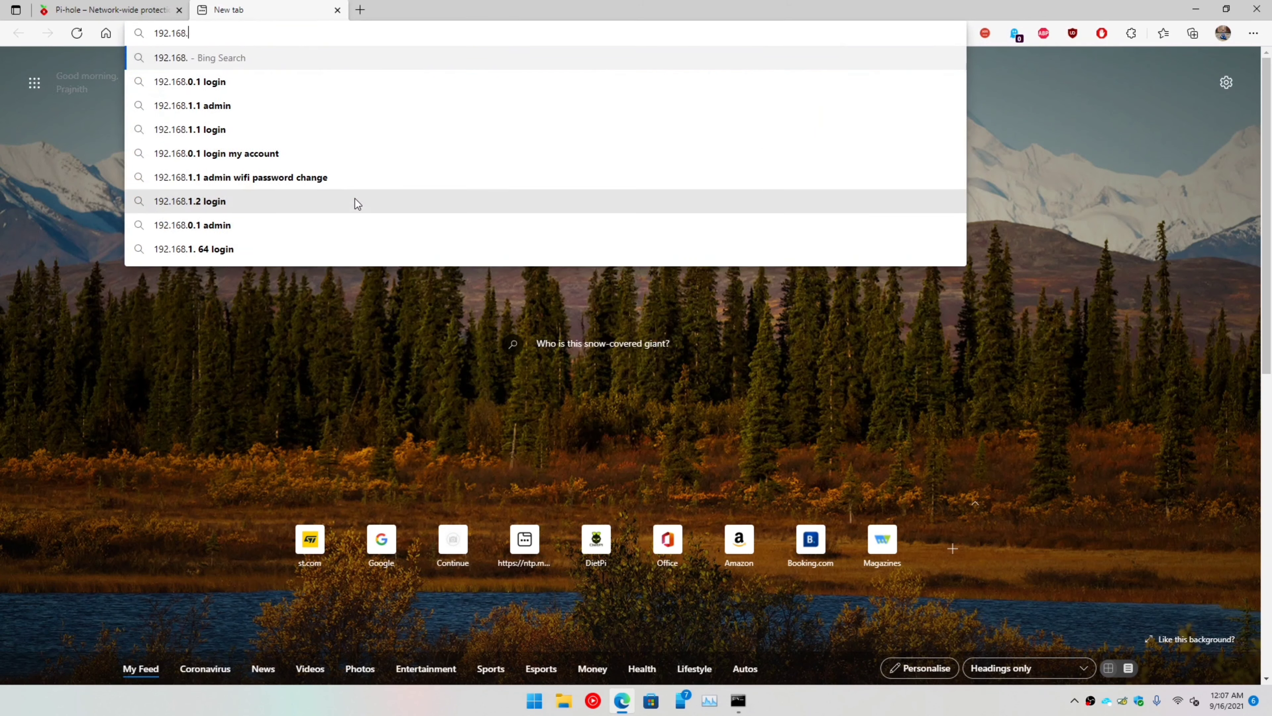
pyautogui.write('29.')
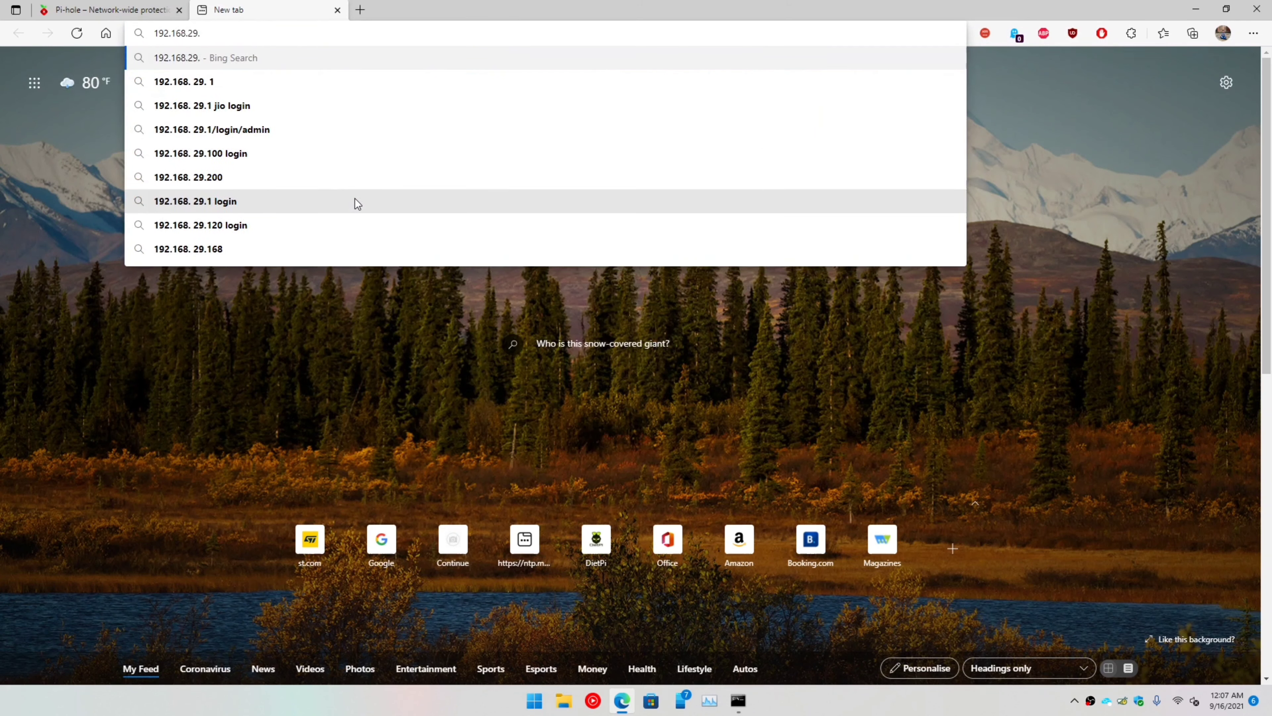
pyautogui.write('169')
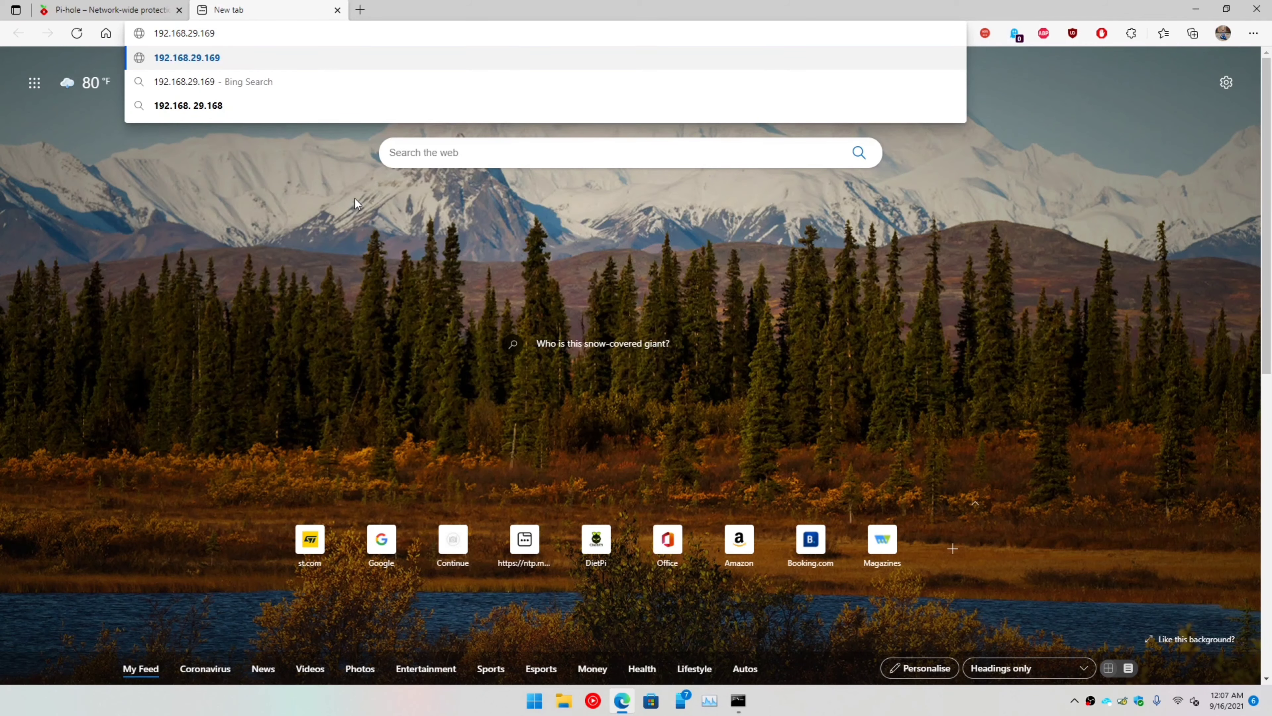
pyautogui.write('/admin/')
pyautogui.press('Return')
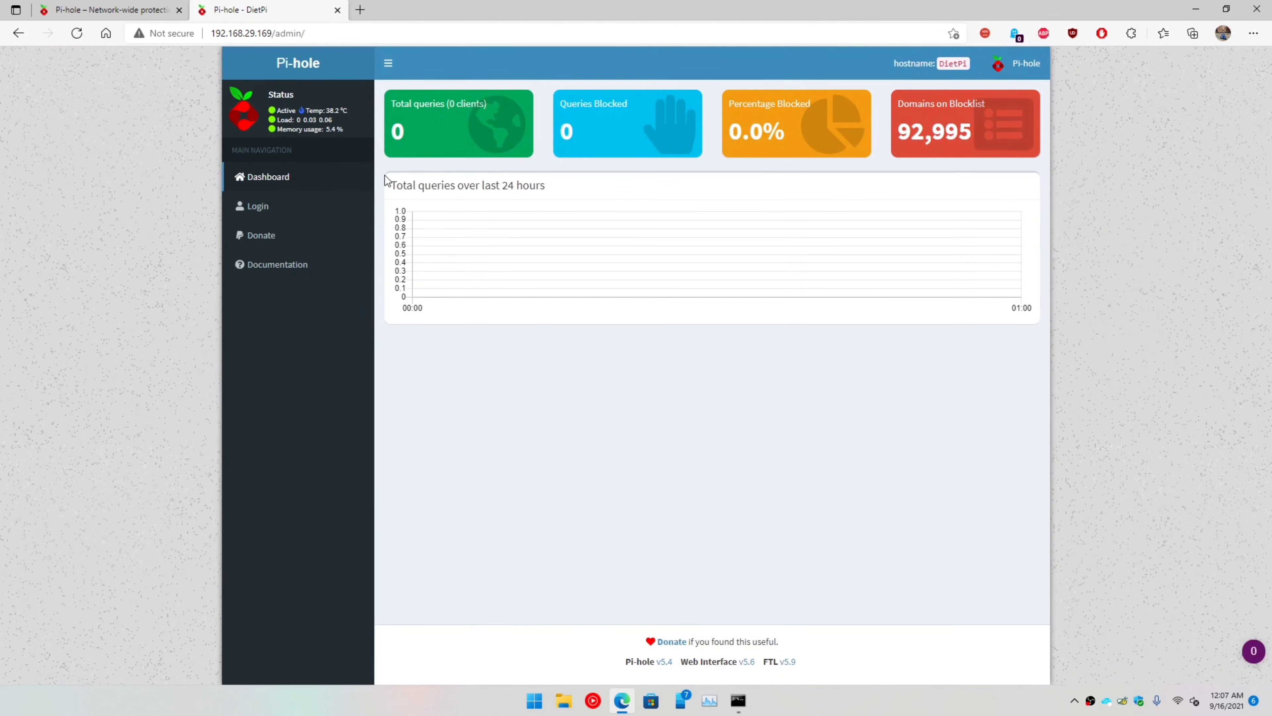
# Step: Log in to the Pi-hole web admin with the password and copy its address 192.168.29.169
pyautogui.click(265, 208)
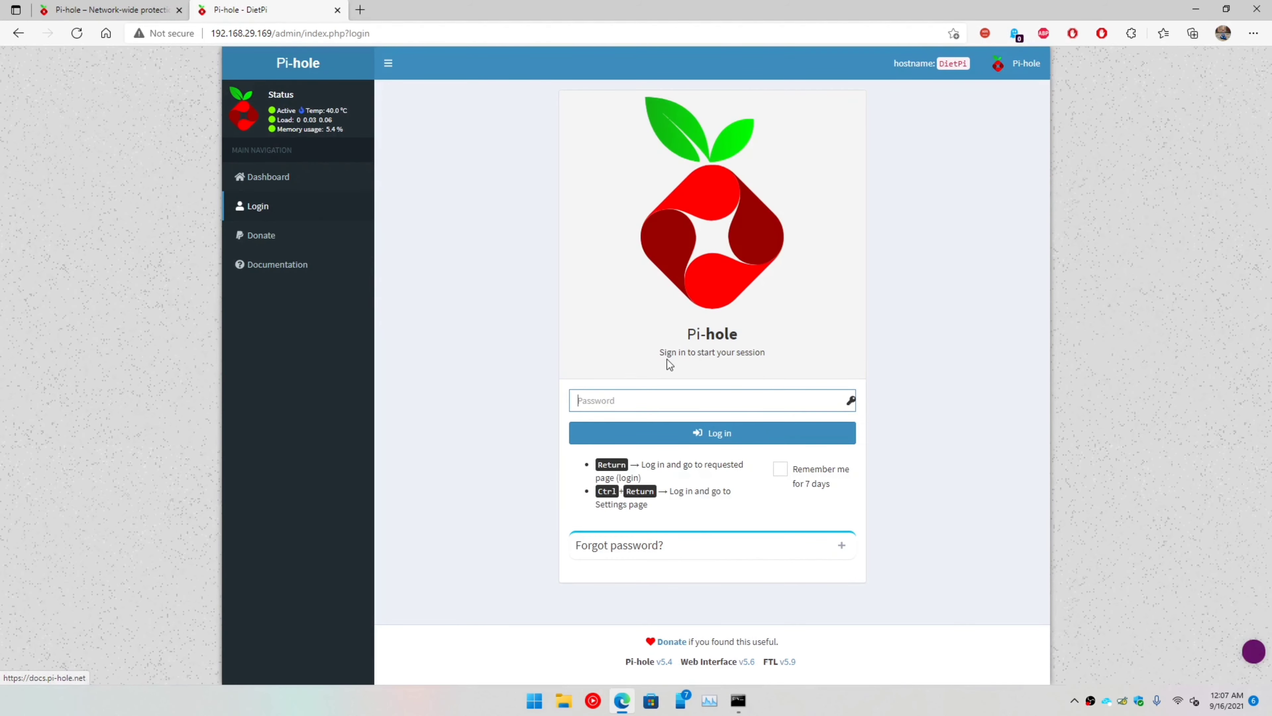
pyautogui.write('****')
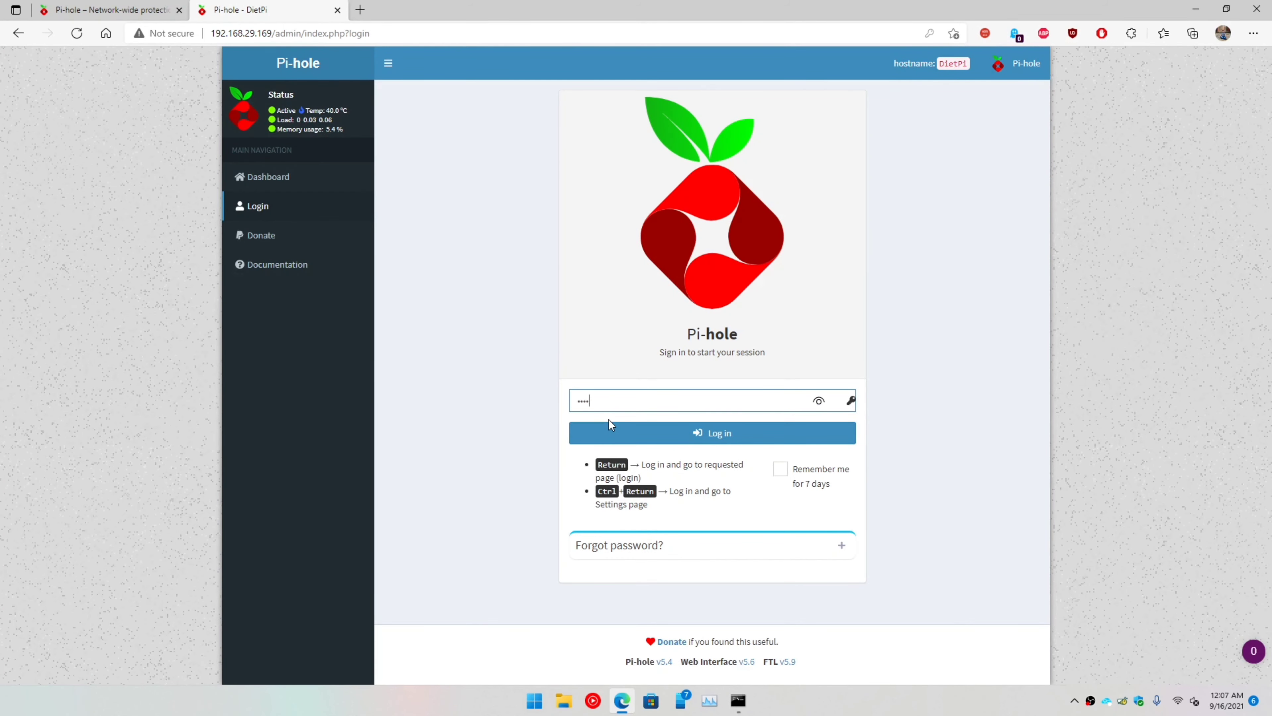
pyautogui.press('Return')
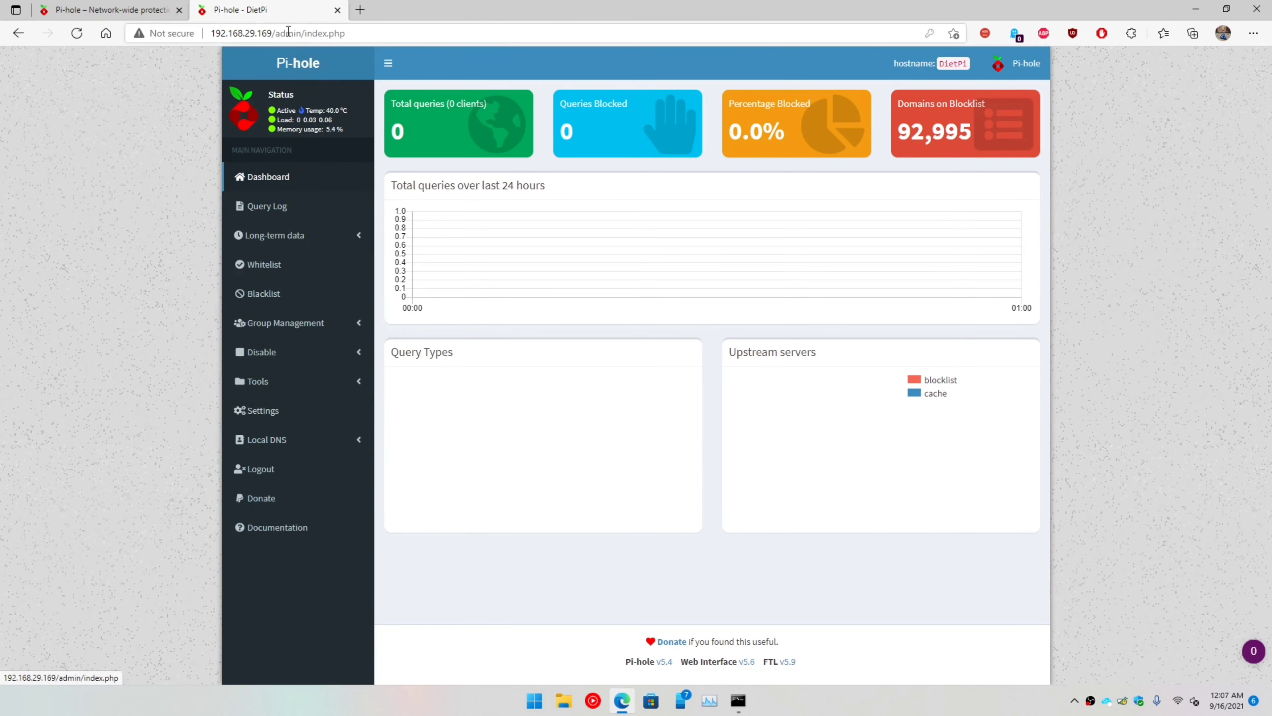
pyautogui.moveTo(210, 33); pyautogui.dragTo(271, 30)
pyautogui.hotkey('ctrl', 'c')
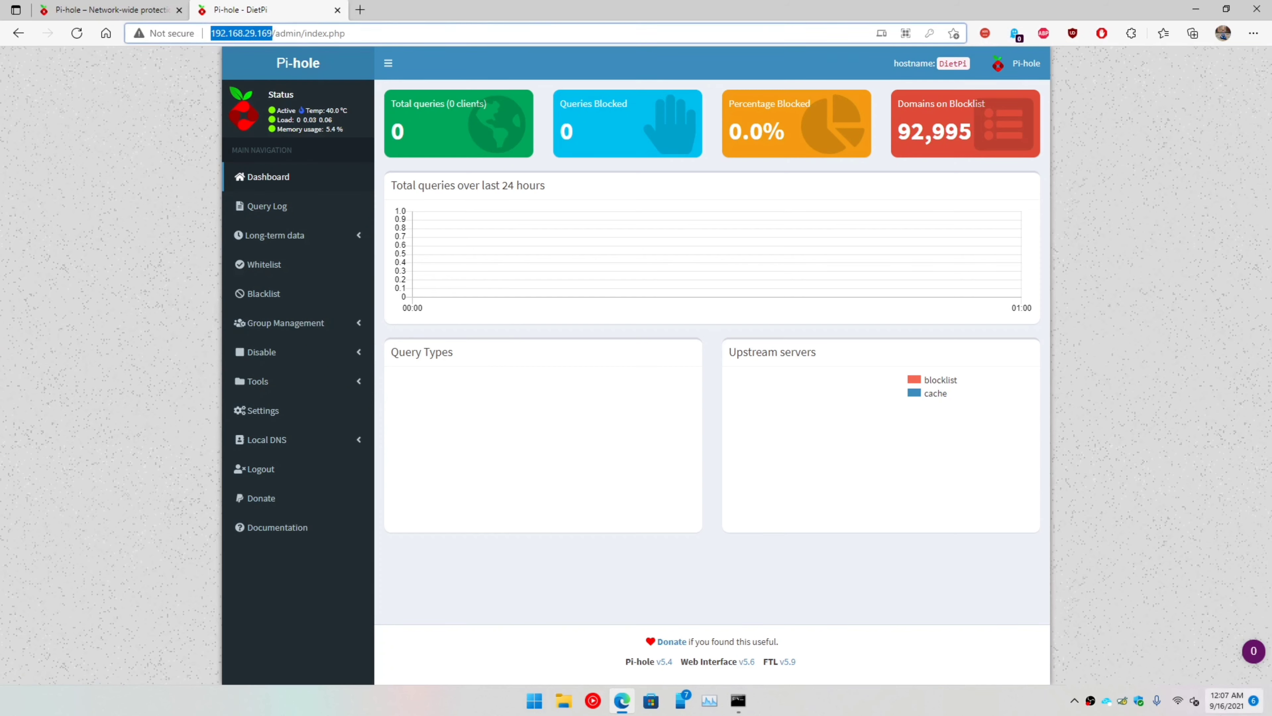
pyautogui.click(1179, 702)
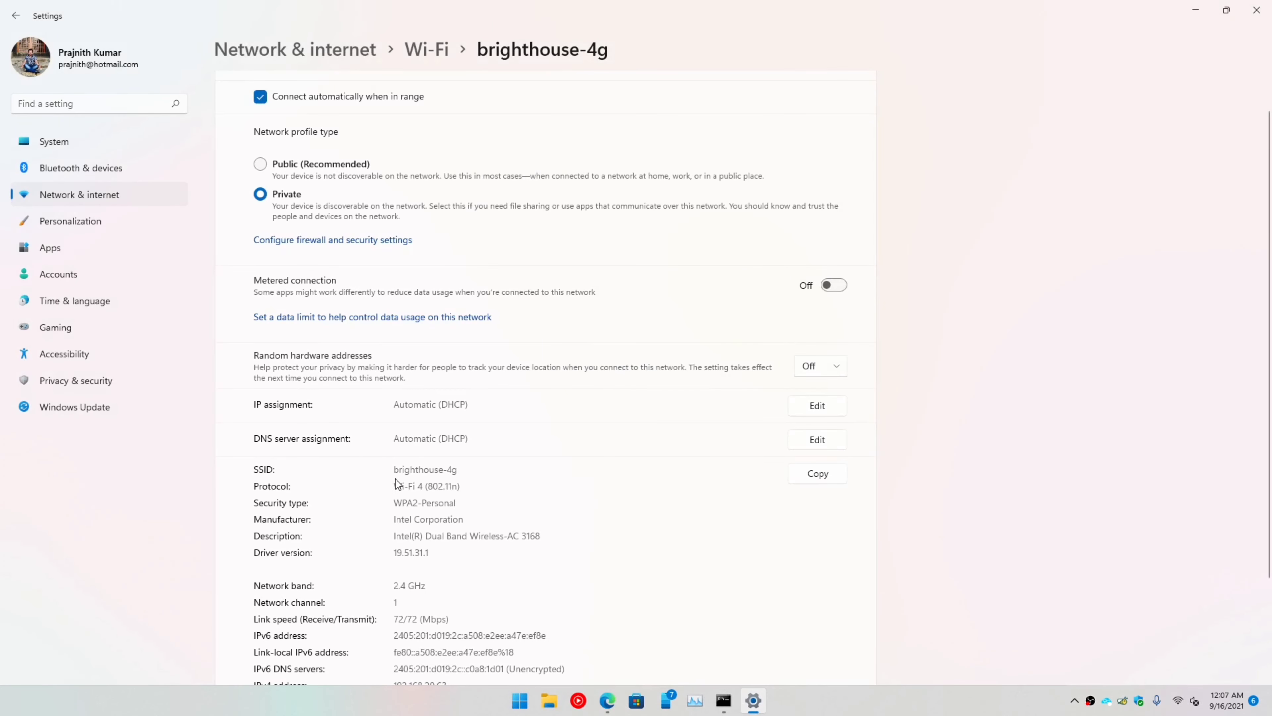
# Step: Set the Wi-Fi DNS assignment to Manual with IPv4 preferred DNS 192.168.29.169, and save
pyautogui.scroll(-3, 395, 478)
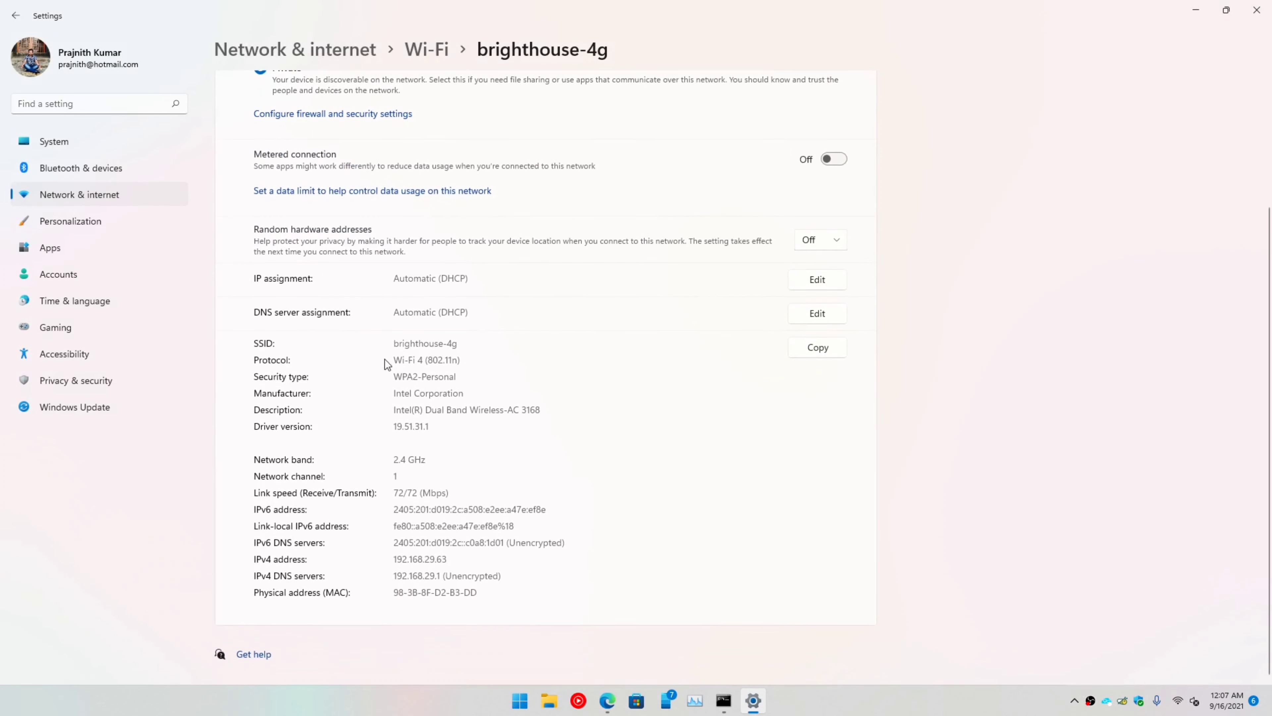
pyautogui.click(821, 316)
pyautogui.click(670, 322)
pyautogui.click(588, 346)
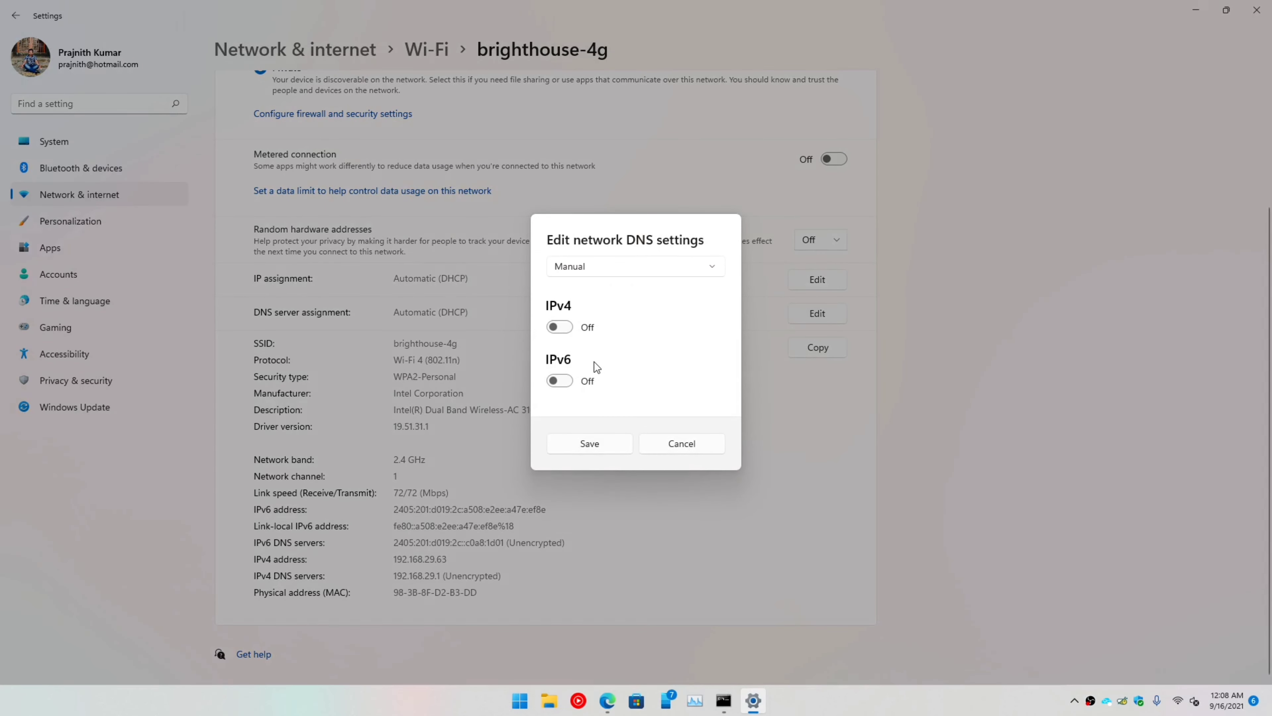
pyautogui.click(560, 328)
pyautogui.click(605, 333)
pyautogui.hotkey('ctrl', 'v')
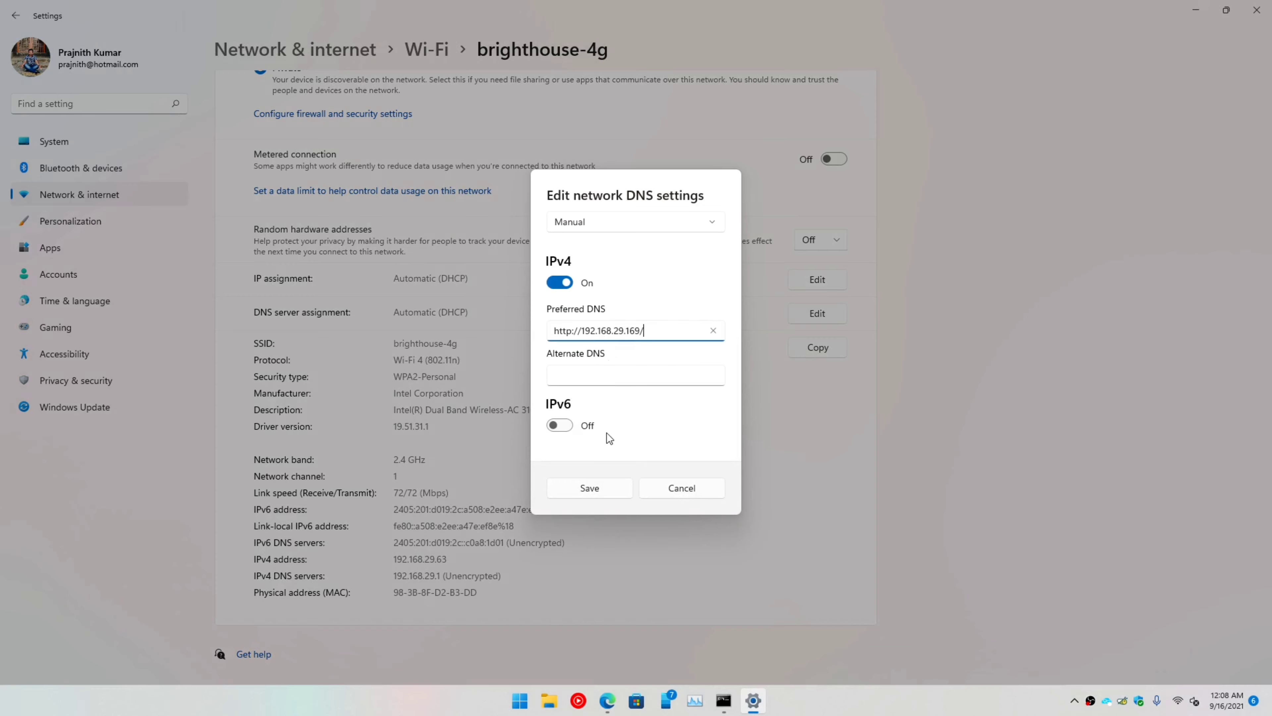
pyautogui.moveTo(583, 331); pyautogui.dragTo(492, 325)
pyautogui.press('BackSpace')
pyautogui.press('End')
pyautogui.press('BackSpace')
pyautogui.click(610, 488)
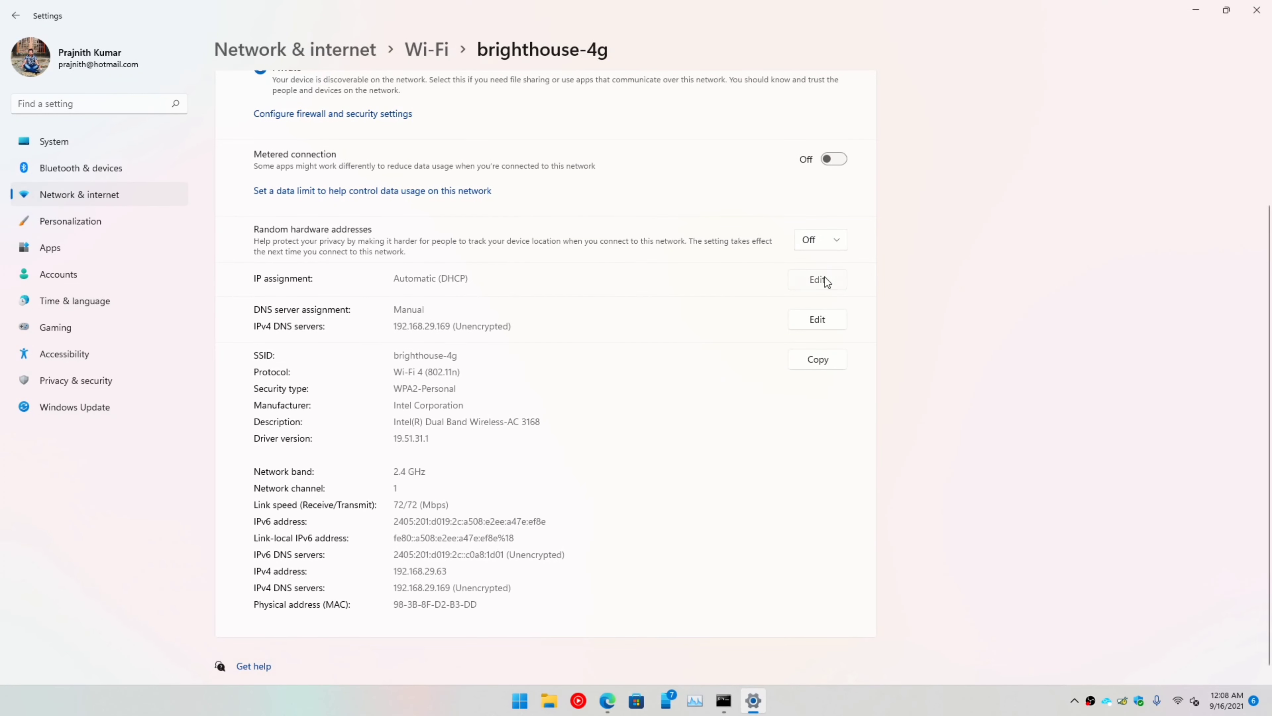
# Step: Give the Wi-Fi manual IP 192.168.29.65, mask 255.255.255.0, gateway 192.168.29.1, and DNS 192.168.29.169
pyautogui.click(818, 280)
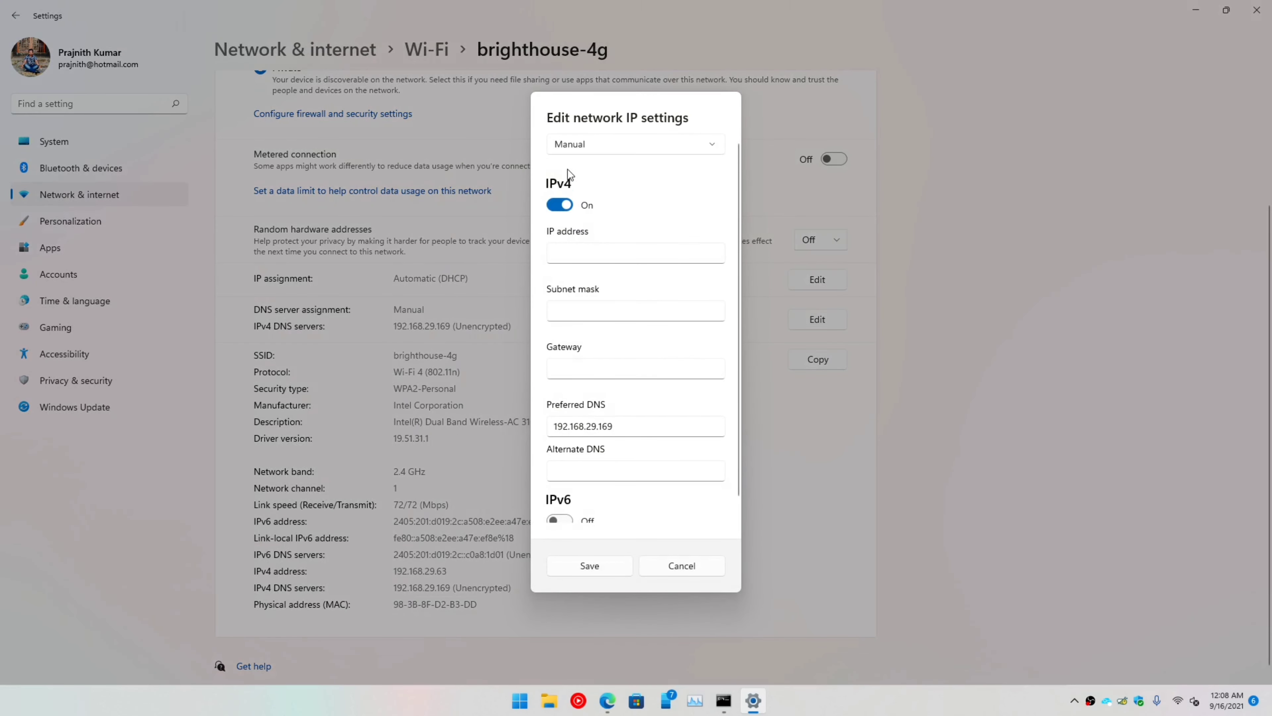
pyautogui.click(630, 257)
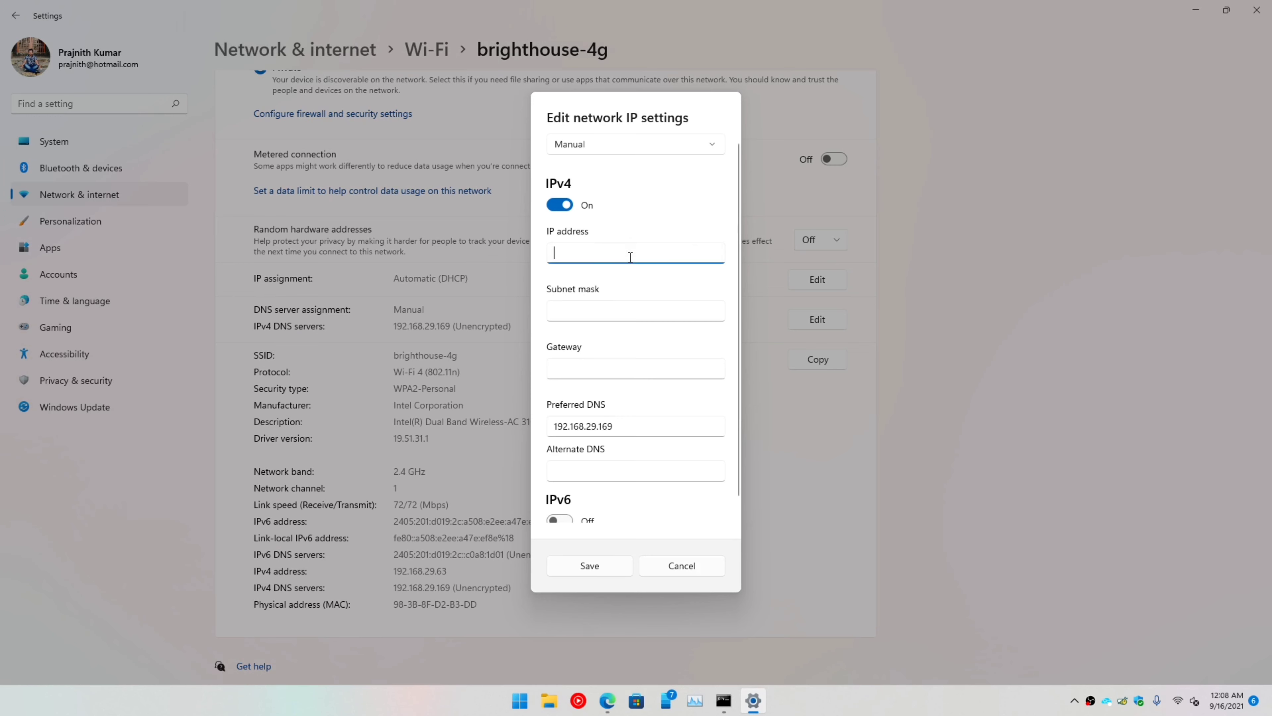
pyautogui.write('192.168.29.65')
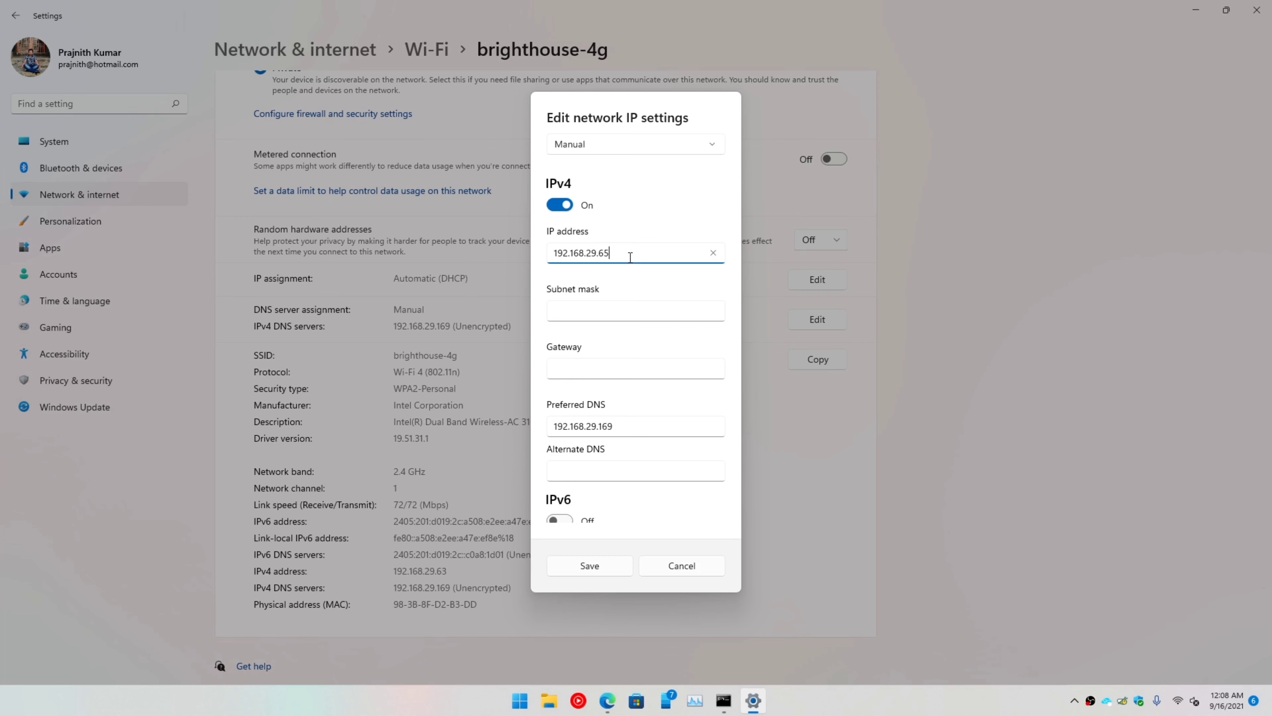
pyautogui.click(624, 312)
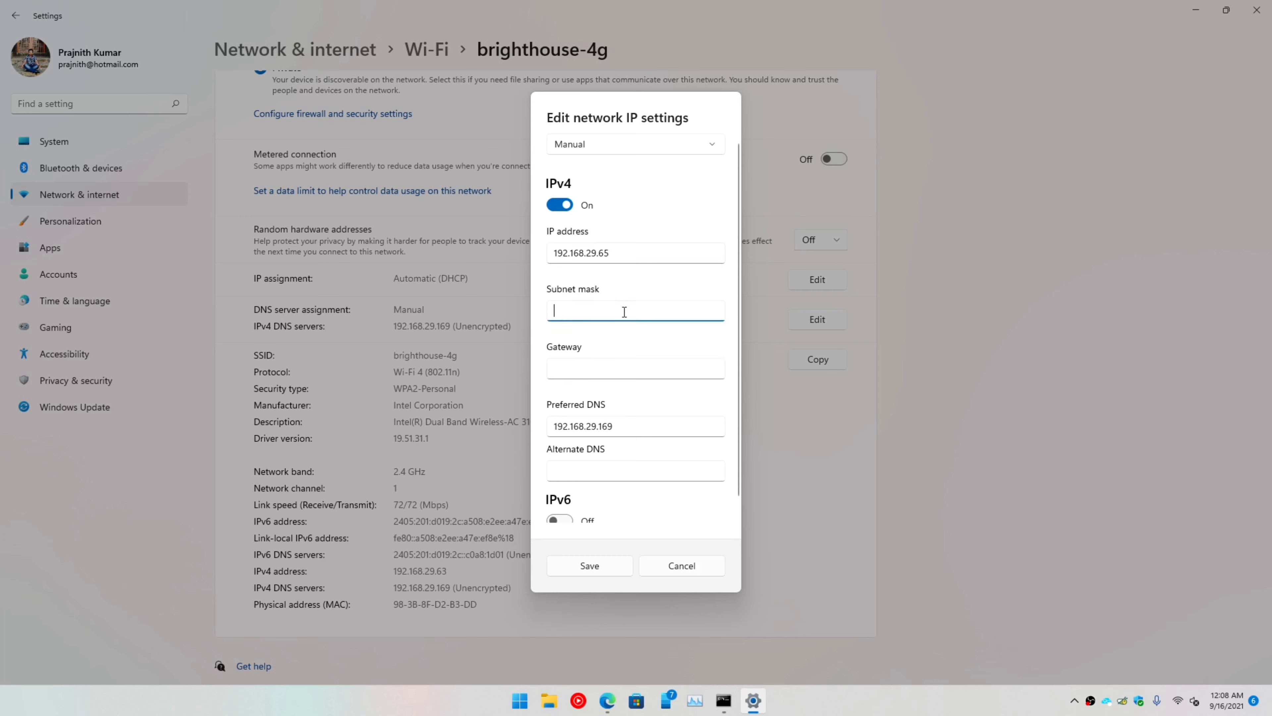
pyautogui.write('255.255.2')
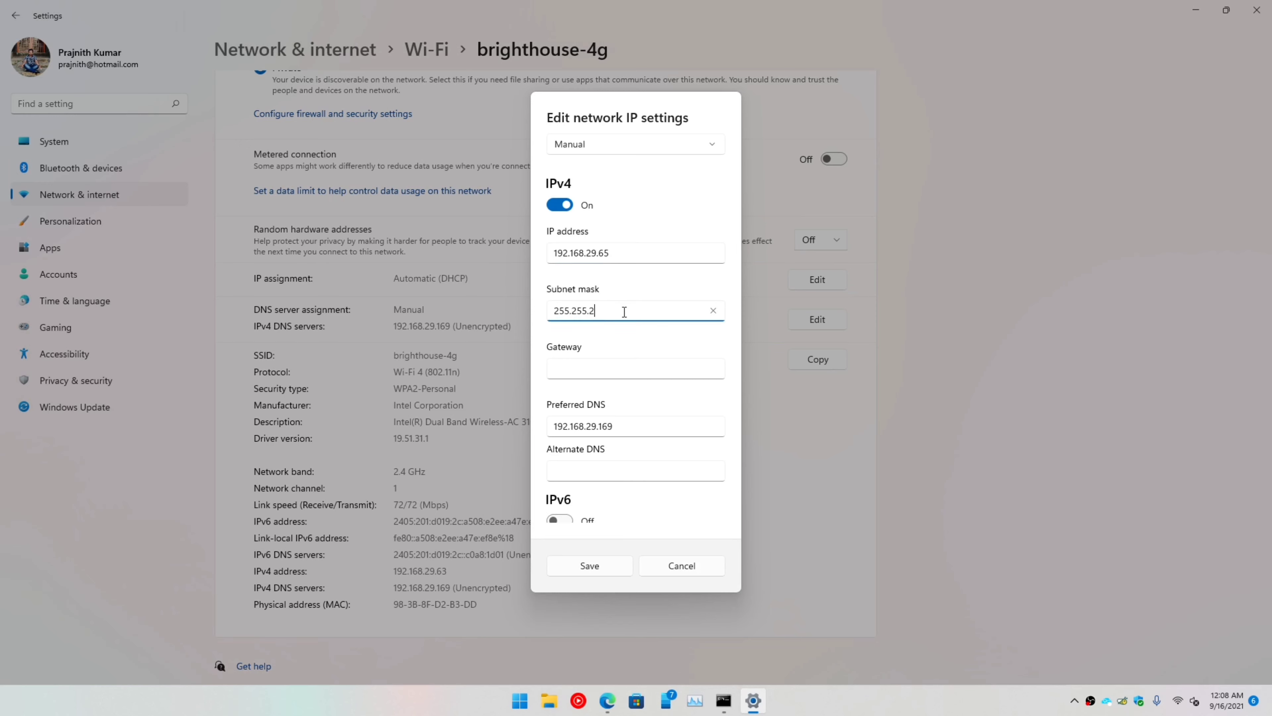
pyautogui.write('5.0')
pyautogui.press('Tab')
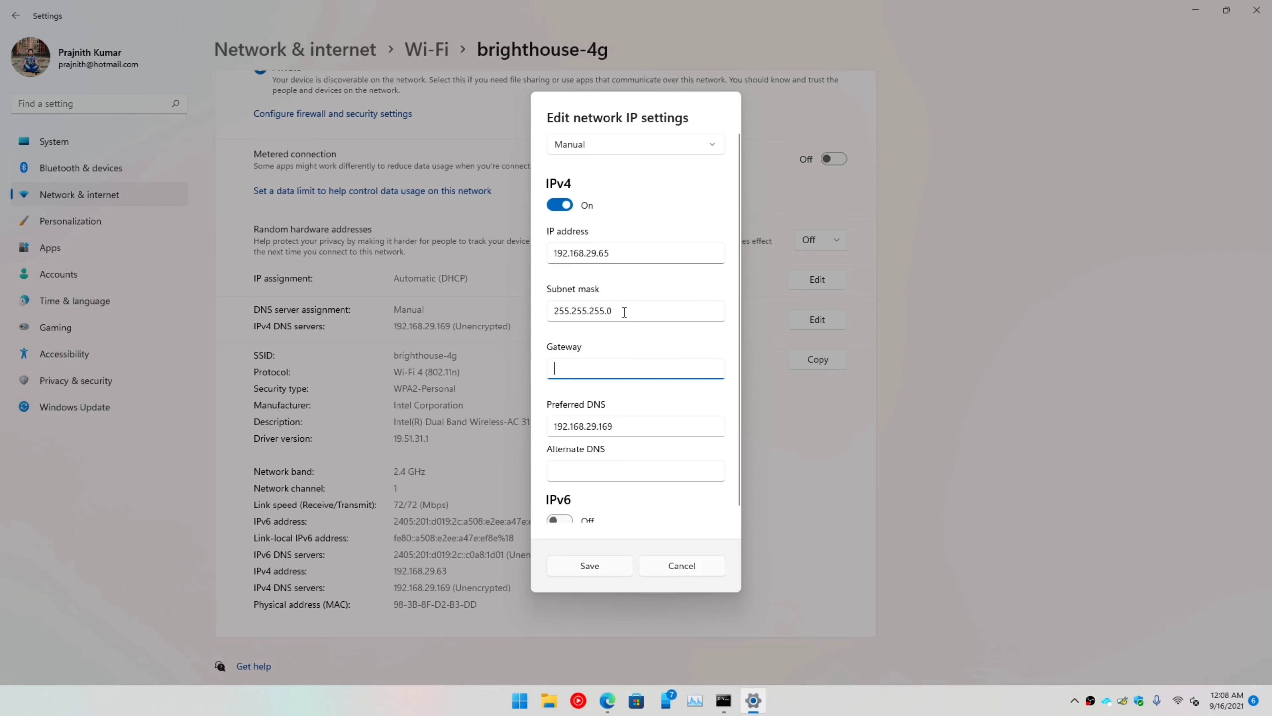
pyautogui.write('192.168.29.1')
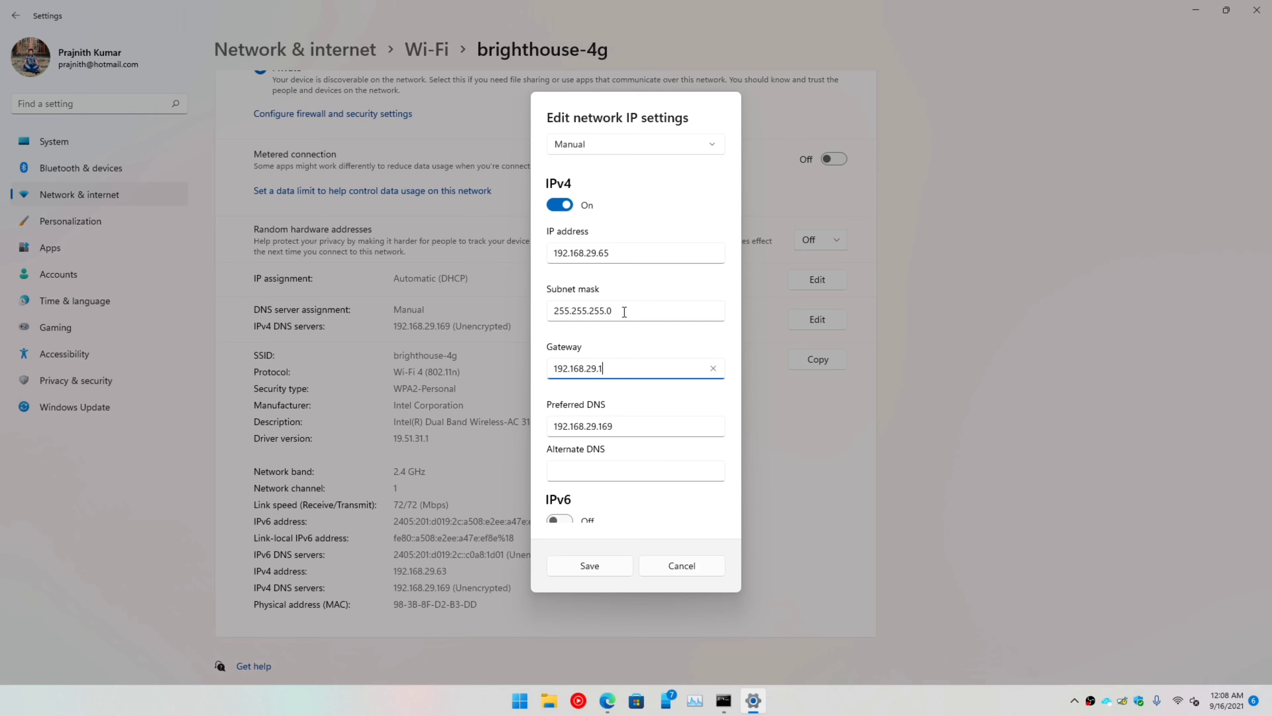
pyautogui.press('Tab')
pyautogui.hotkey('shift', 'Left')
pyautogui.hotkey('shift', 'Left')
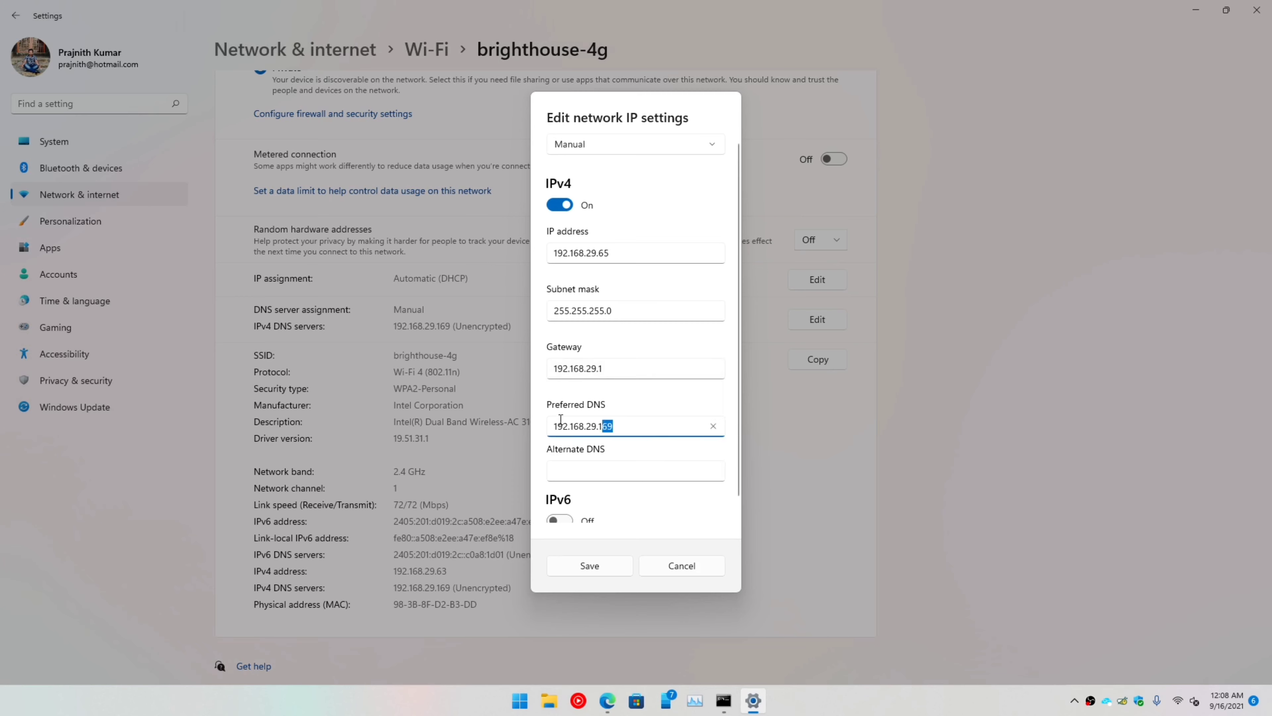
pyautogui.hotkey('shift', 'Home')
pyautogui.click(599, 571)
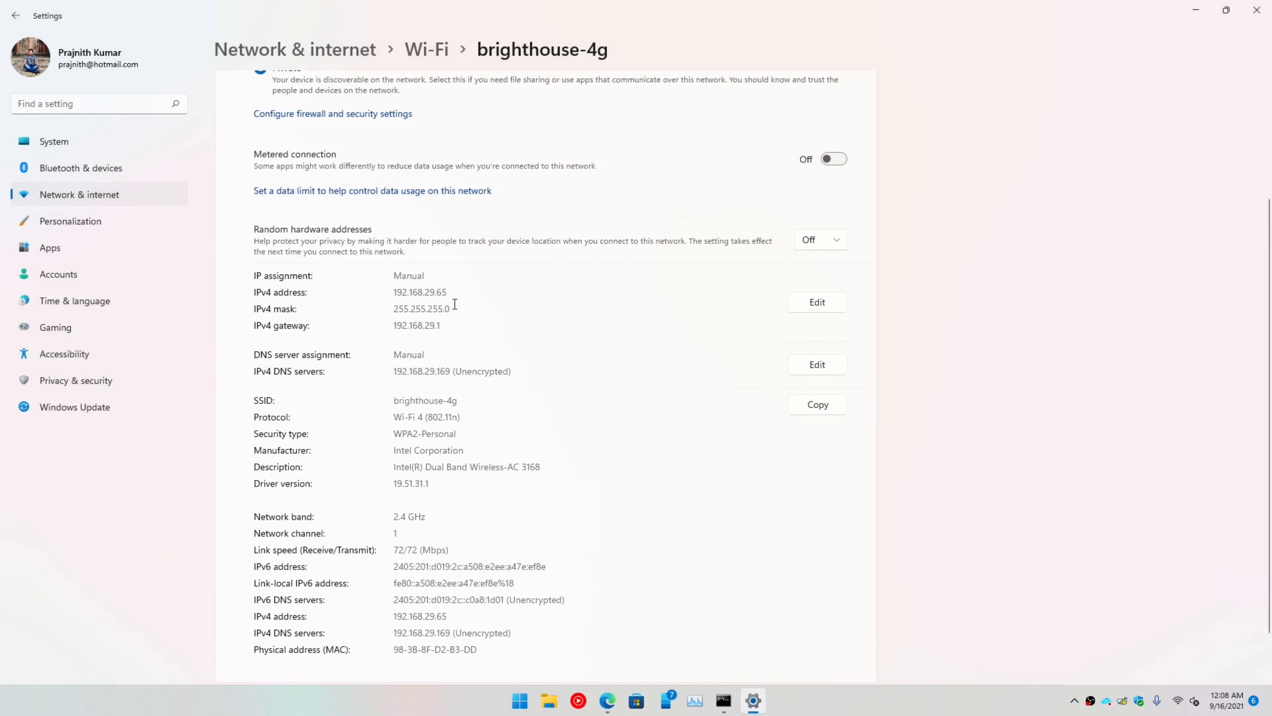
# Step: Reload the Pi-hole dashboard and filter the query log to outlook.office365.com
pyautogui.click(607, 700)
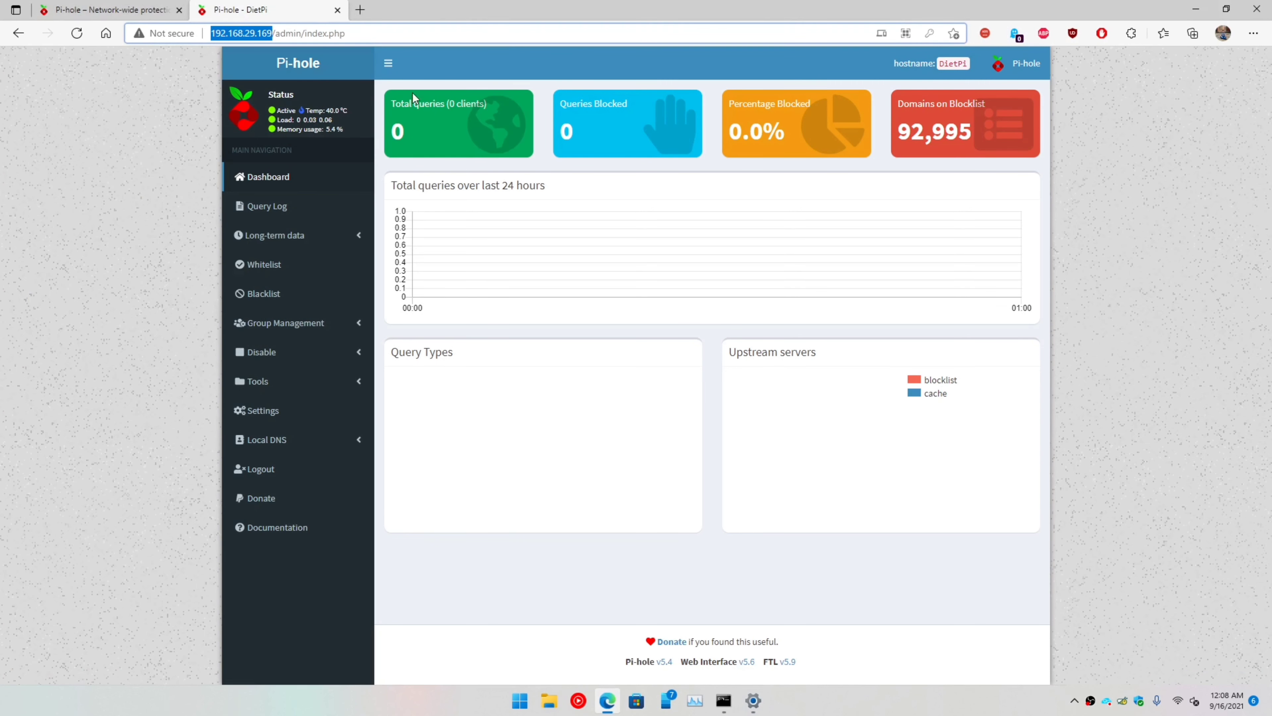
pyautogui.click(254, 180)
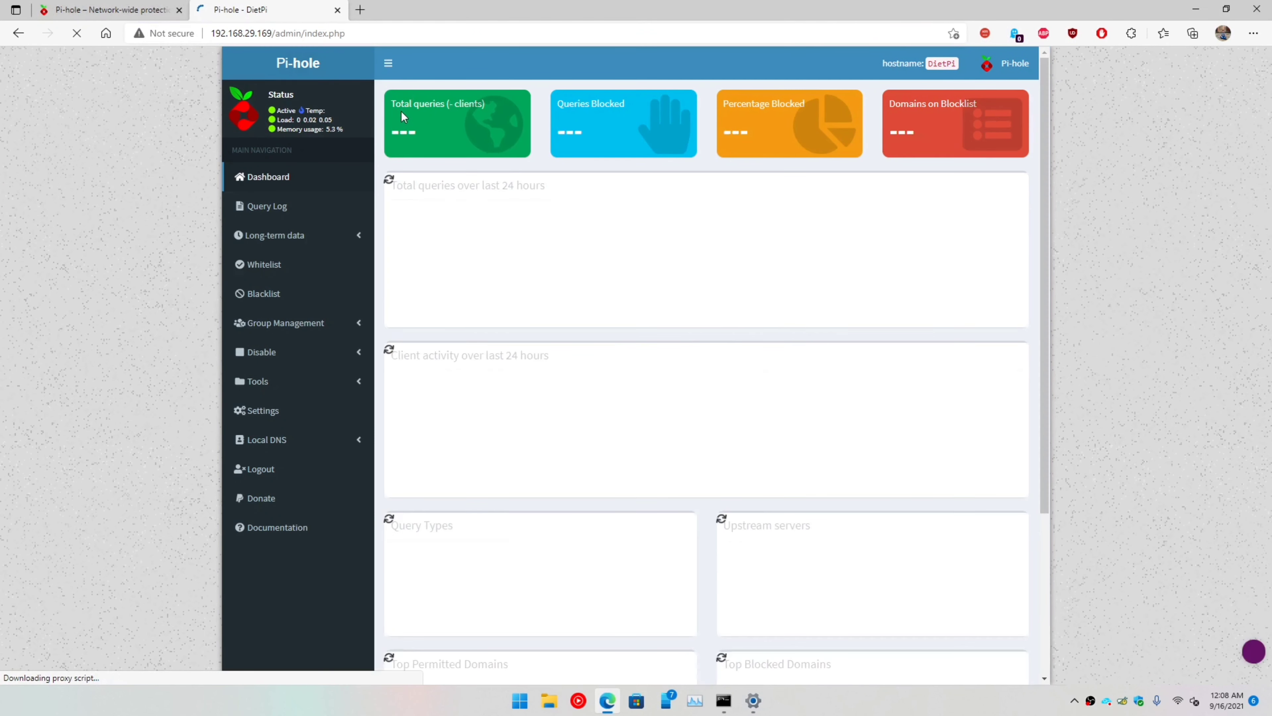
pyautogui.scroll(-10, 497, 358)
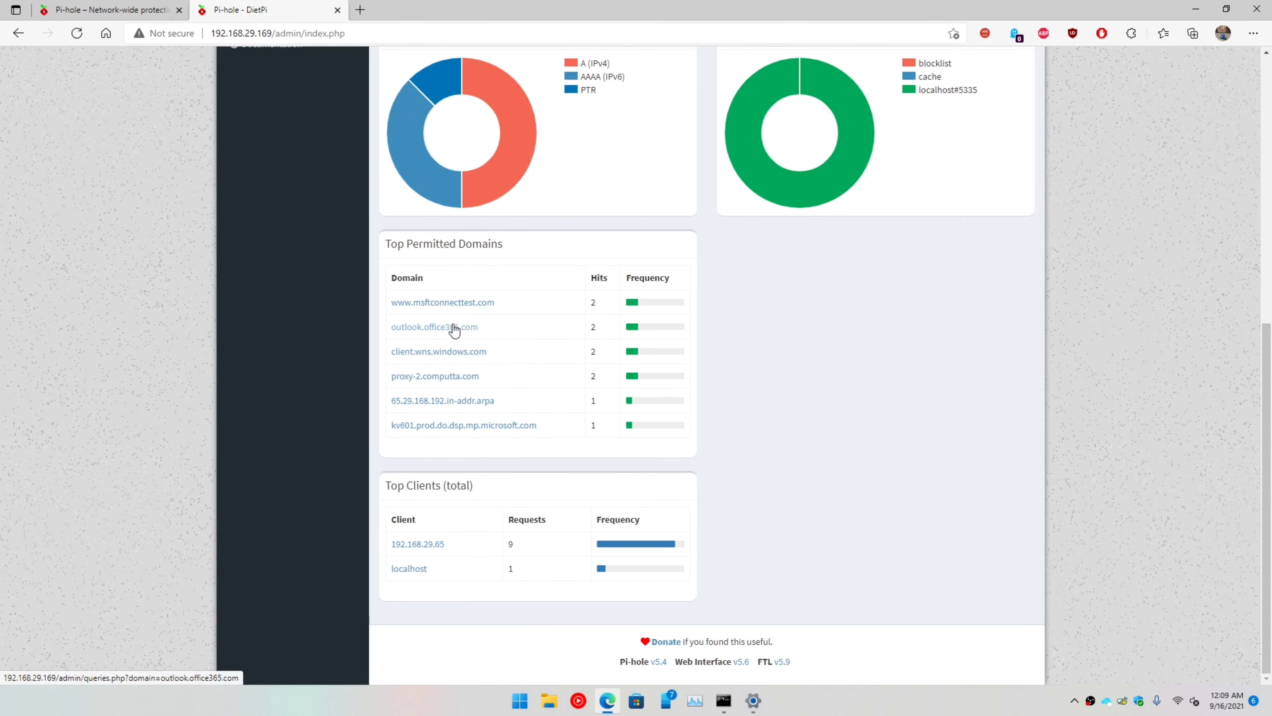
pyautogui.click(435, 331)
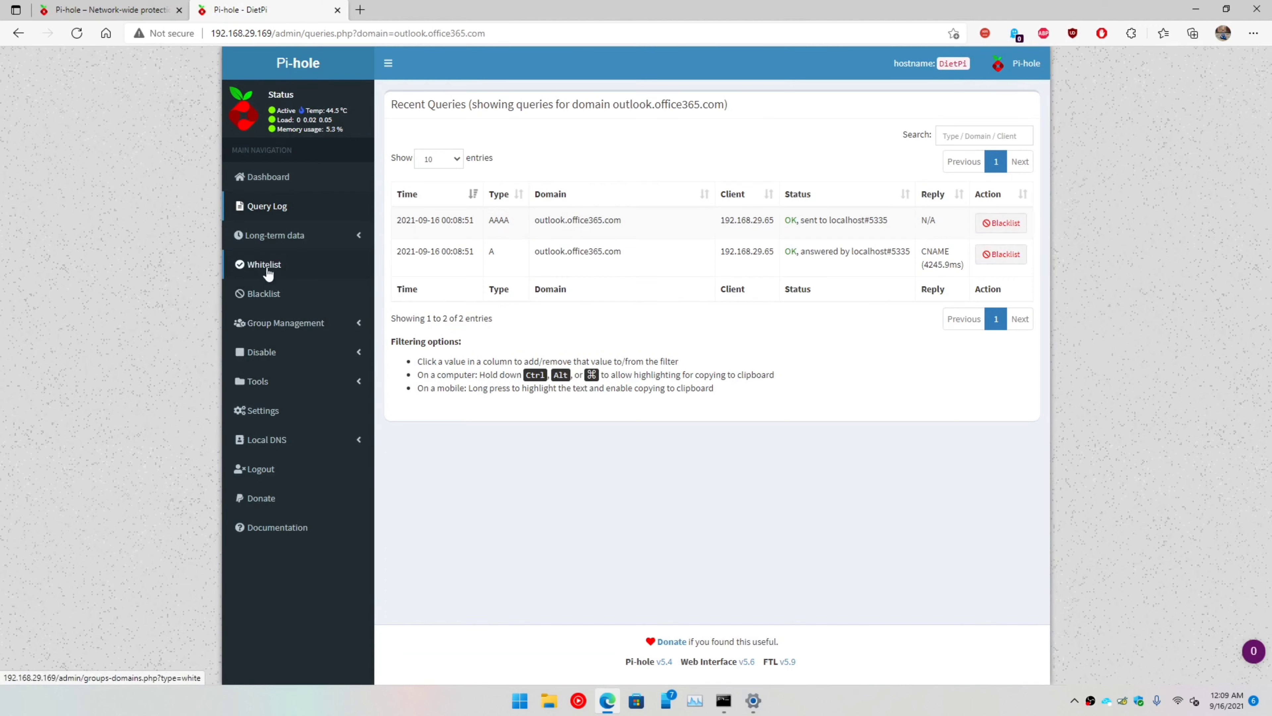
# Step: Open Tools > Network to review the five devices, three of them using Pi-hole
pyautogui.click(310, 382)
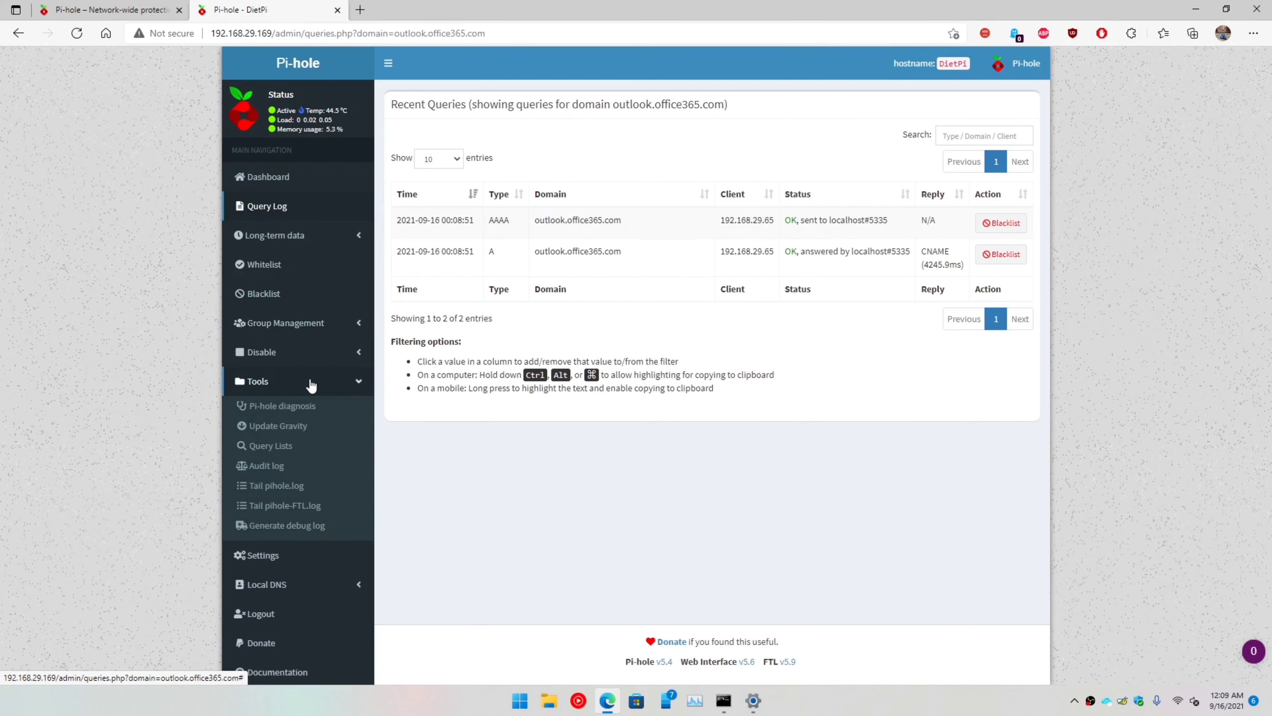
pyautogui.click(273, 355)
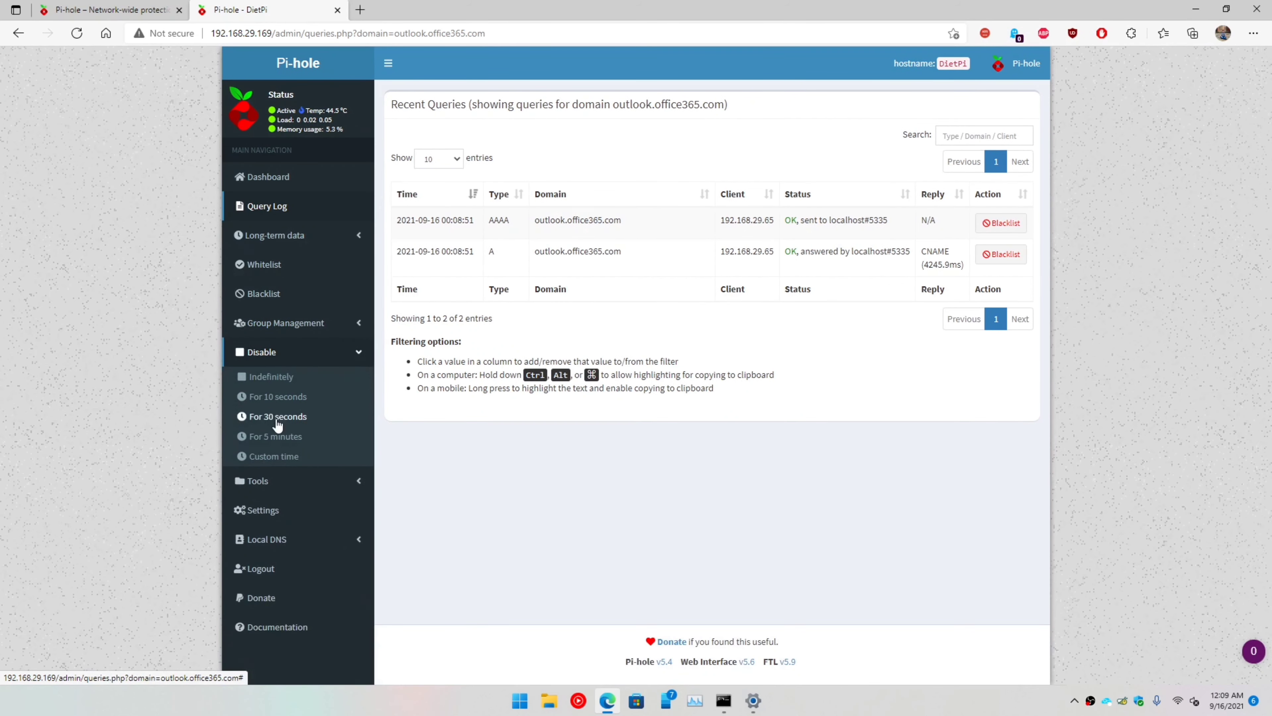
pyautogui.click(317, 354)
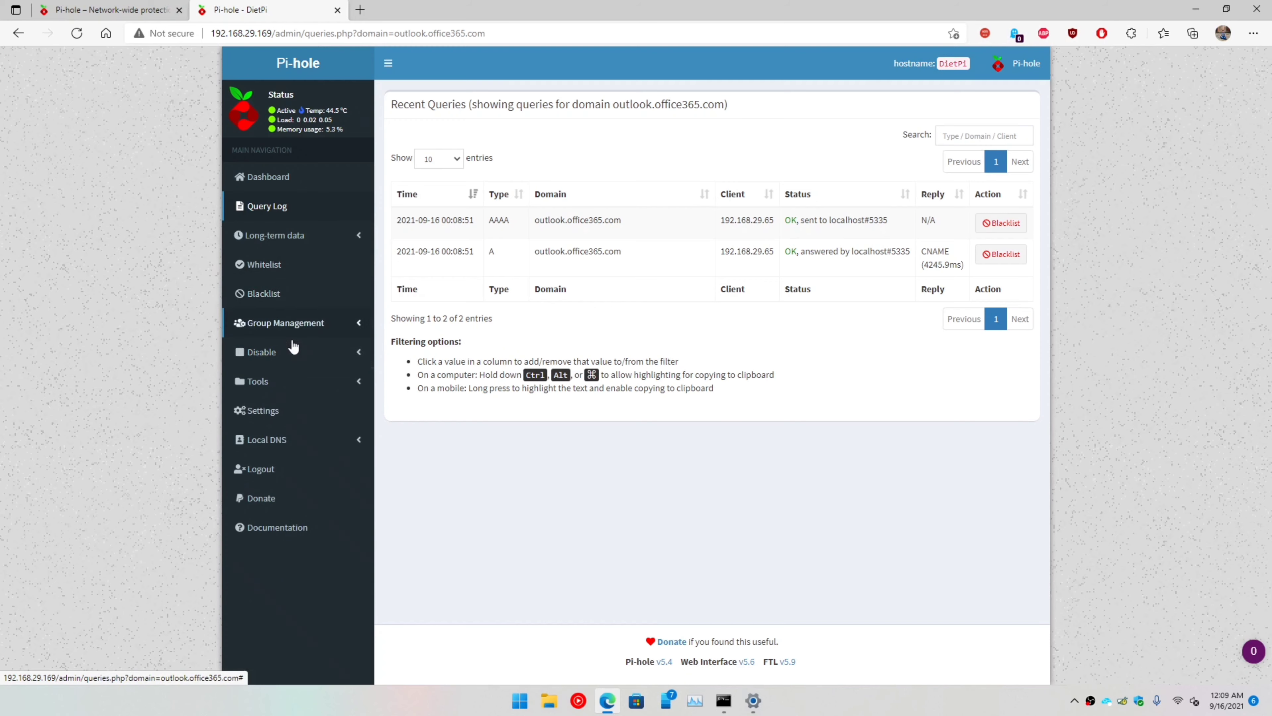
pyautogui.click(284, 387)
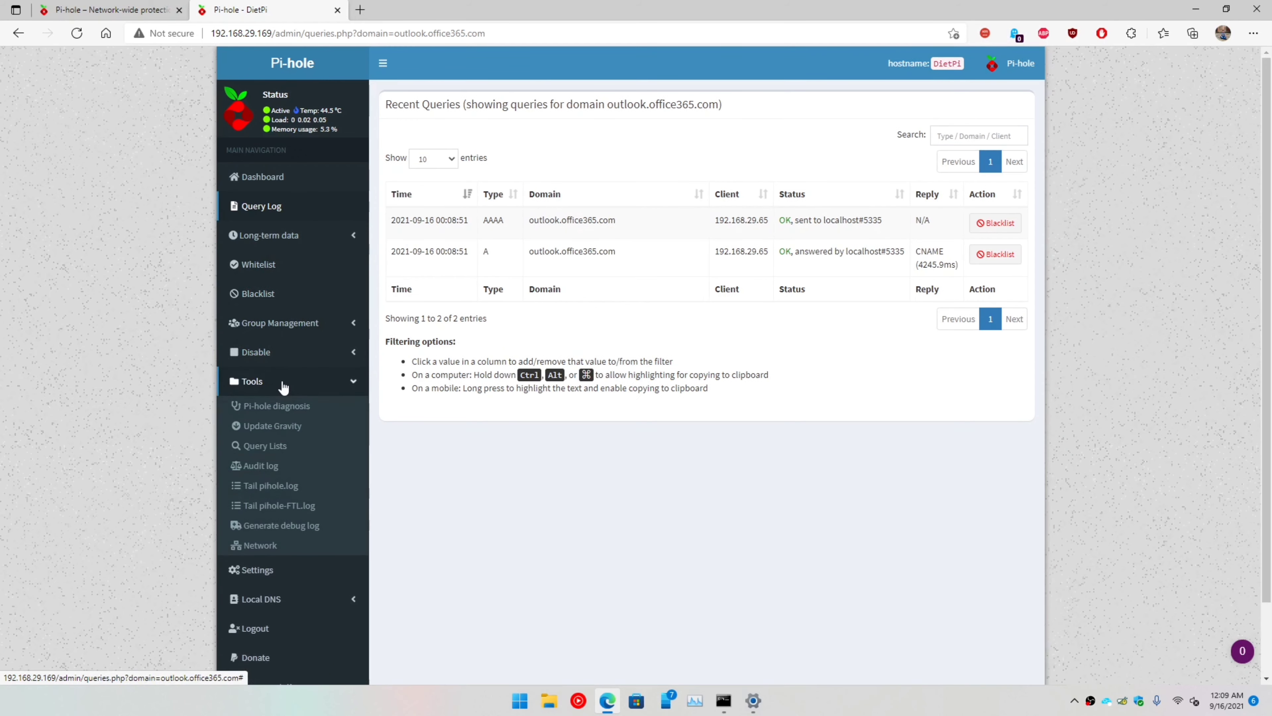
pyautogui.click(264, 546)
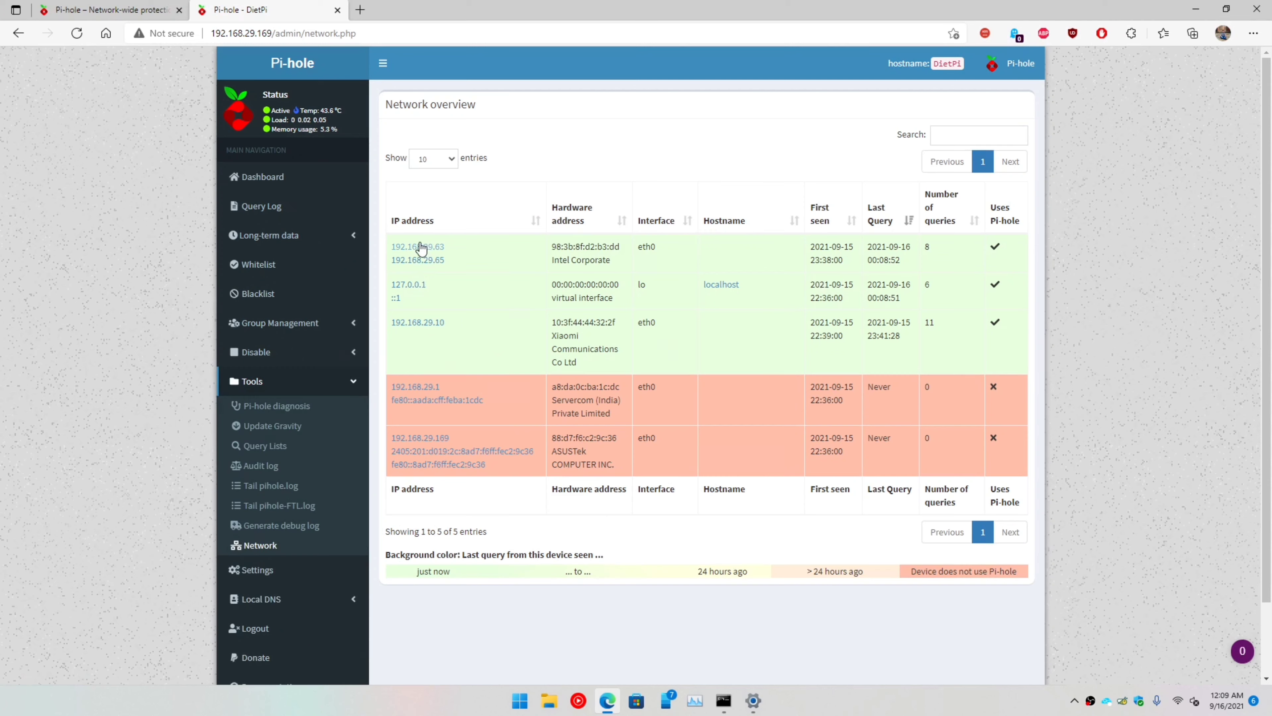
pyautogui.moveTo(390, 246); pyautogui.dragTo(982, 459)
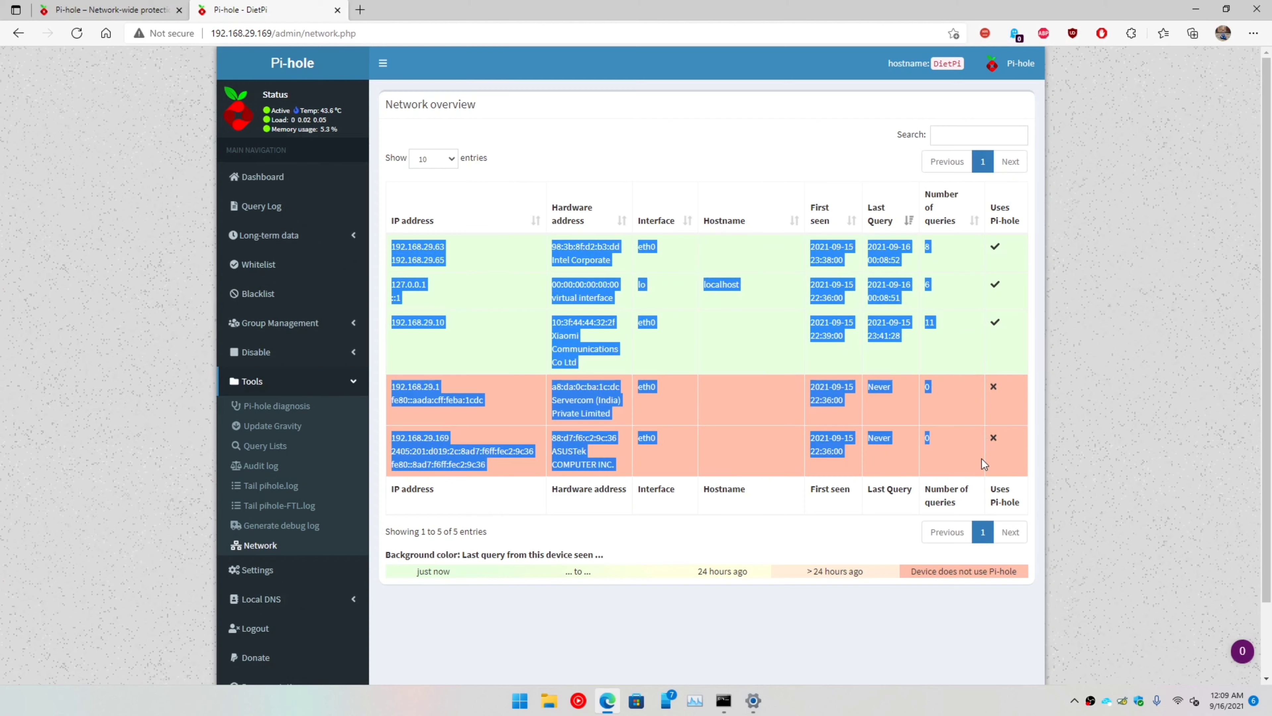
pyautogui.click(1081, 608)
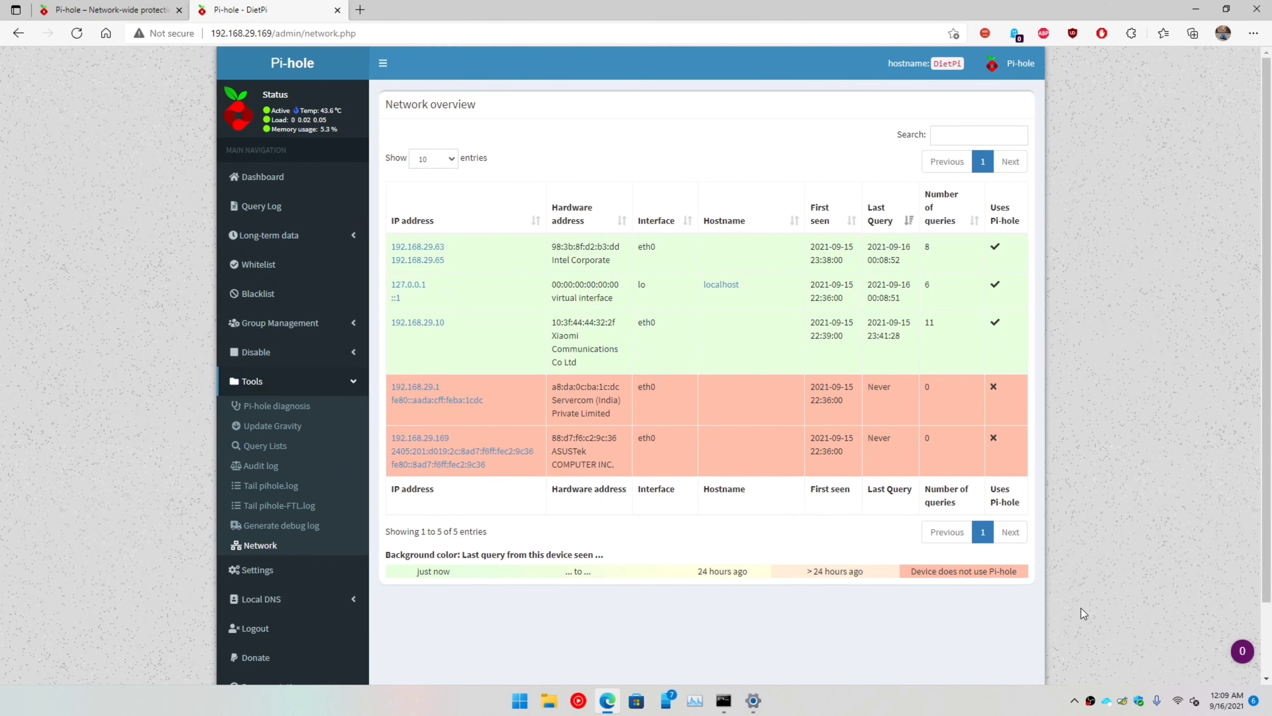
pyautogui.click(255, 383)
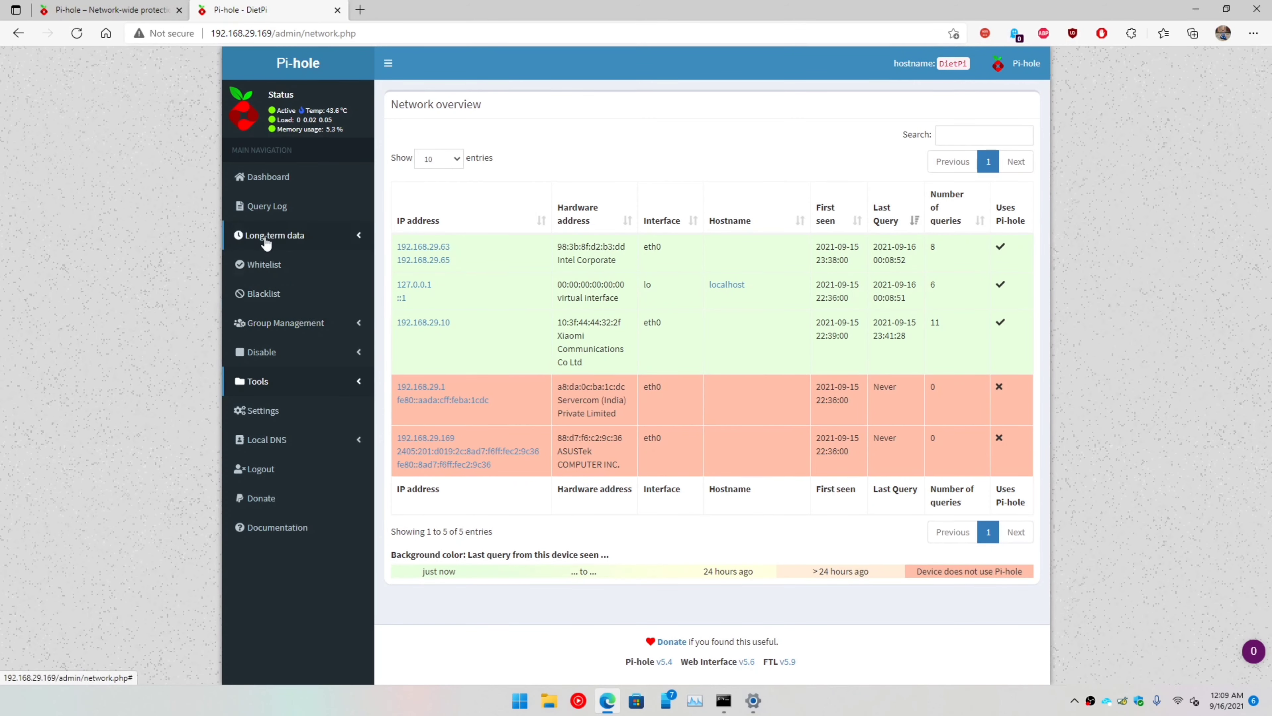
pyautogui.click(268, 294)
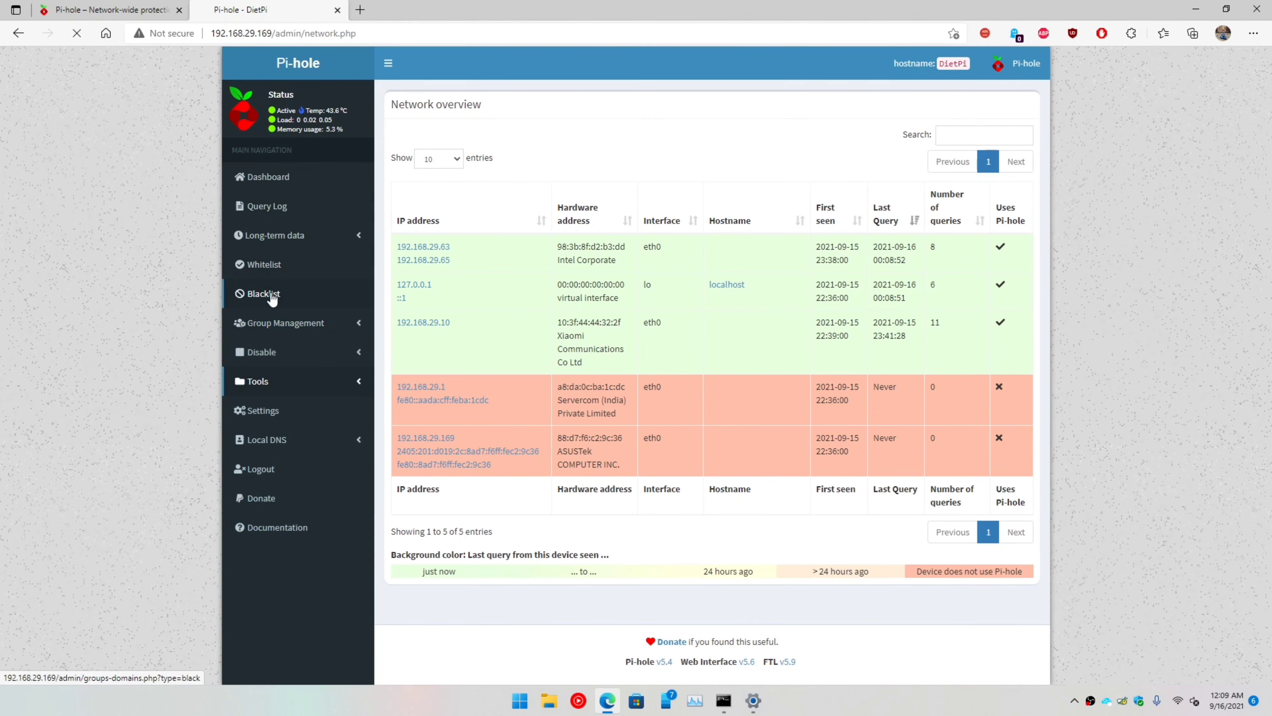
# Step: Look over the Whitelist and Blacklist management pages
pyautogui.click(264, 266)
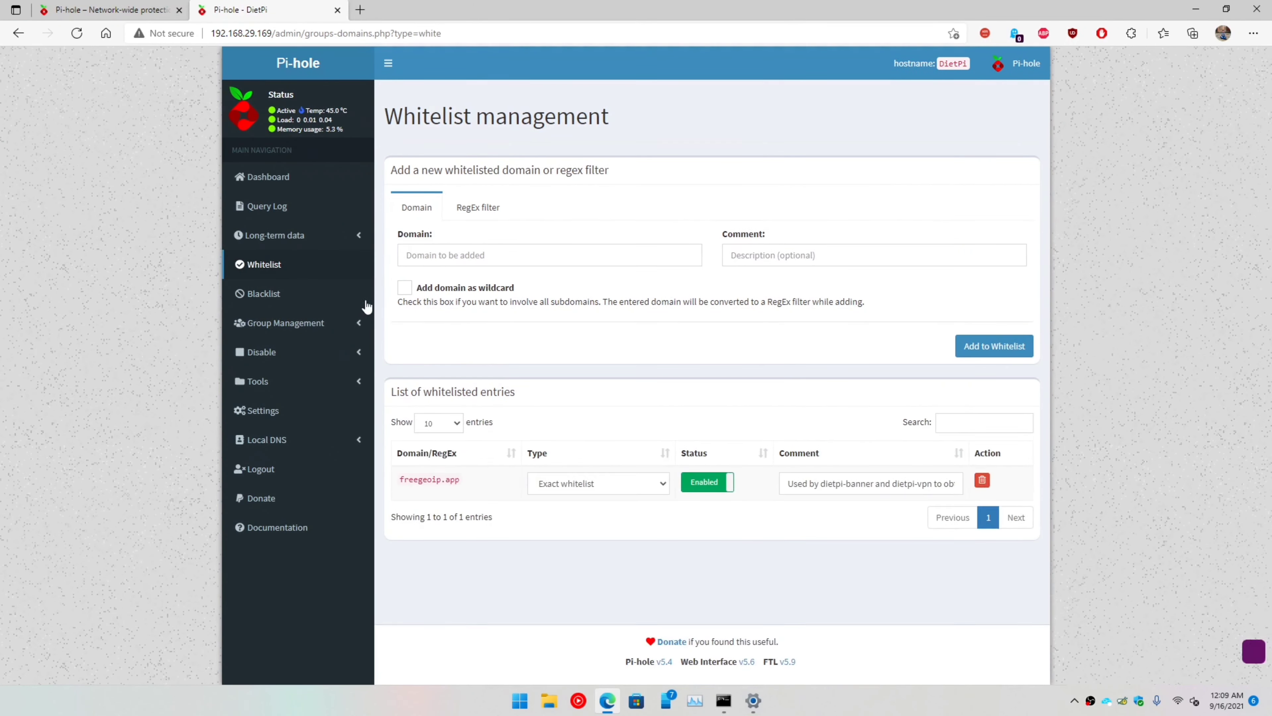
pyautogui.click(423, 250)
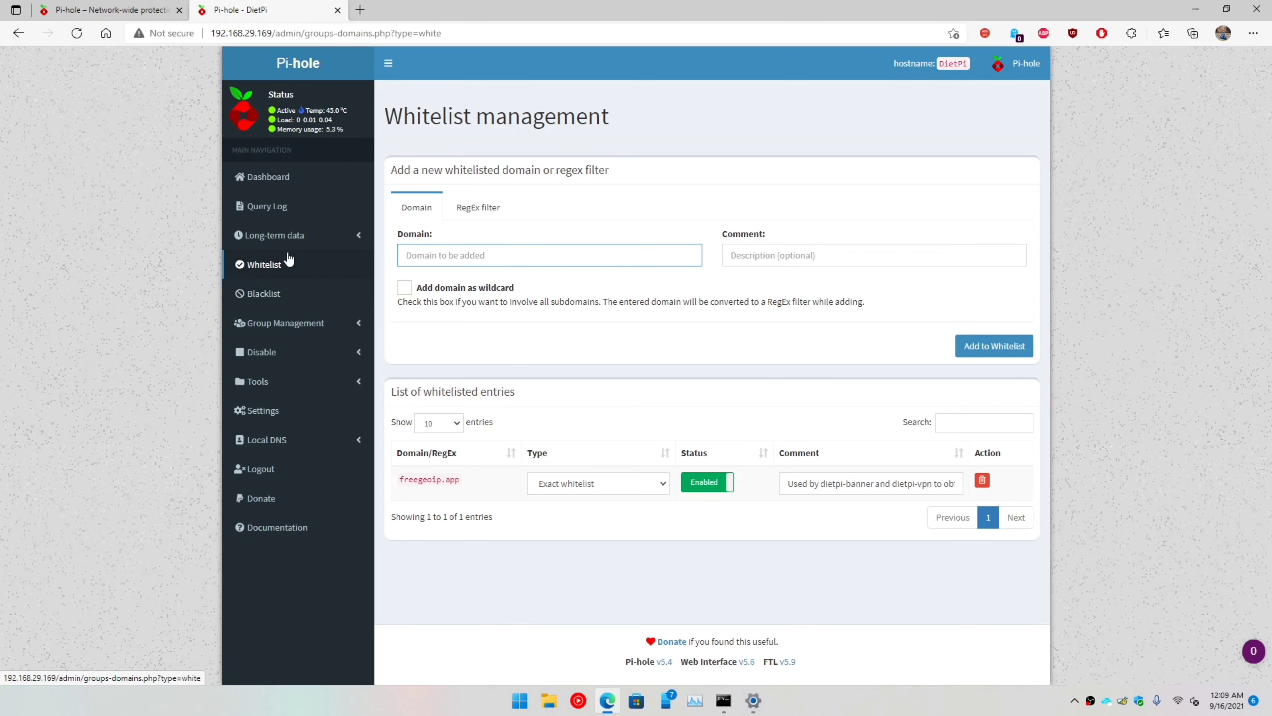
pyautogui.click(273, 293)
pyautogui.click(485, 260)
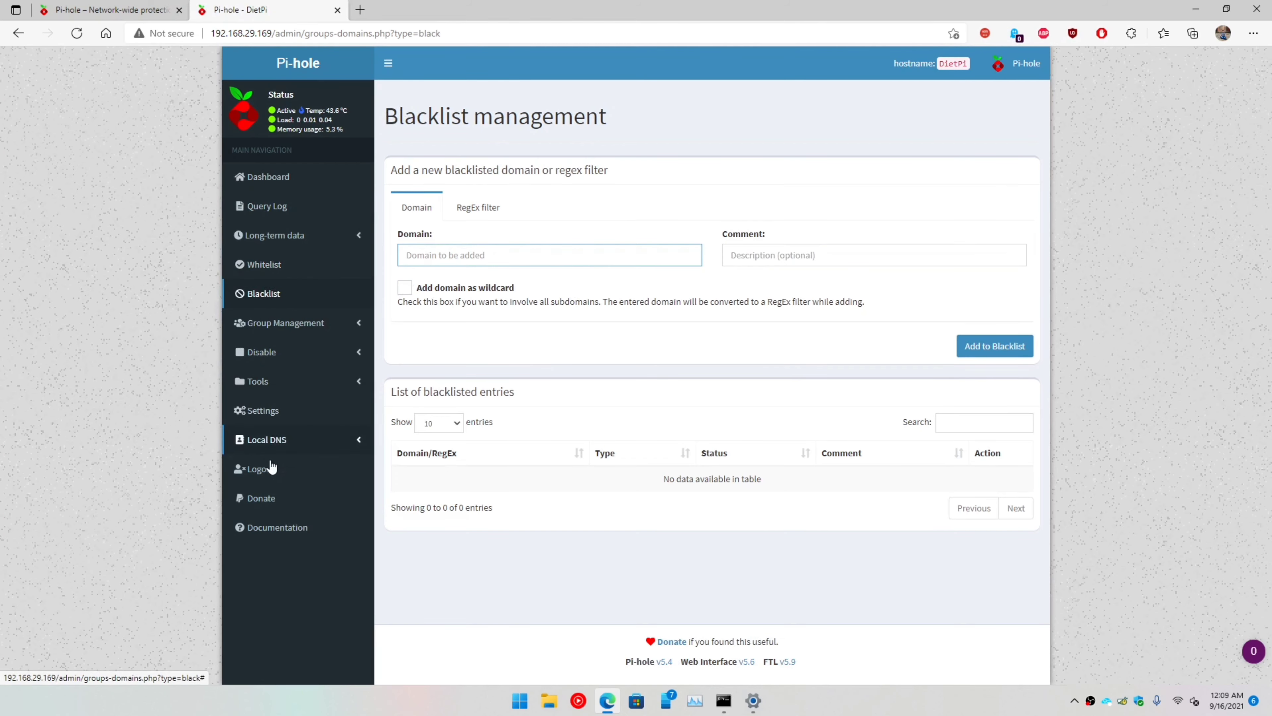
# Step: Flush the last 24 hours of query logs in Settings and return to the dashboard
pyautogui.click(276, 412)
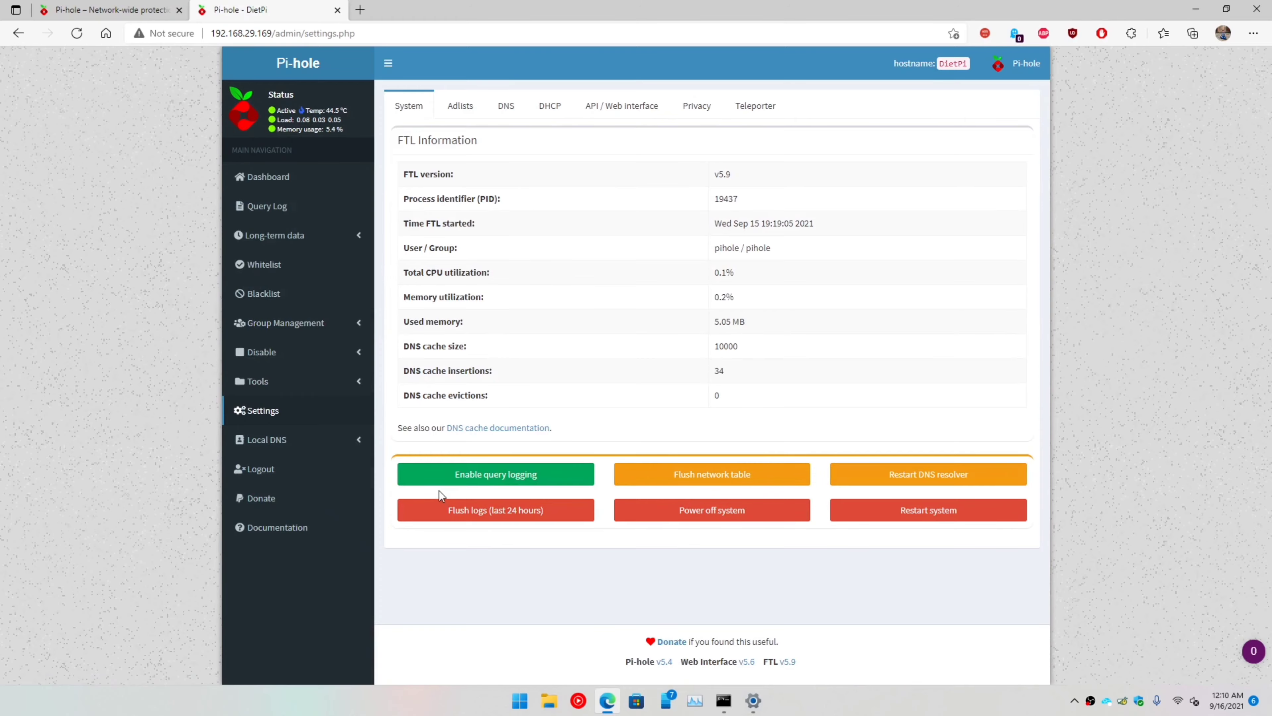
pyautogui.click(489, 519)
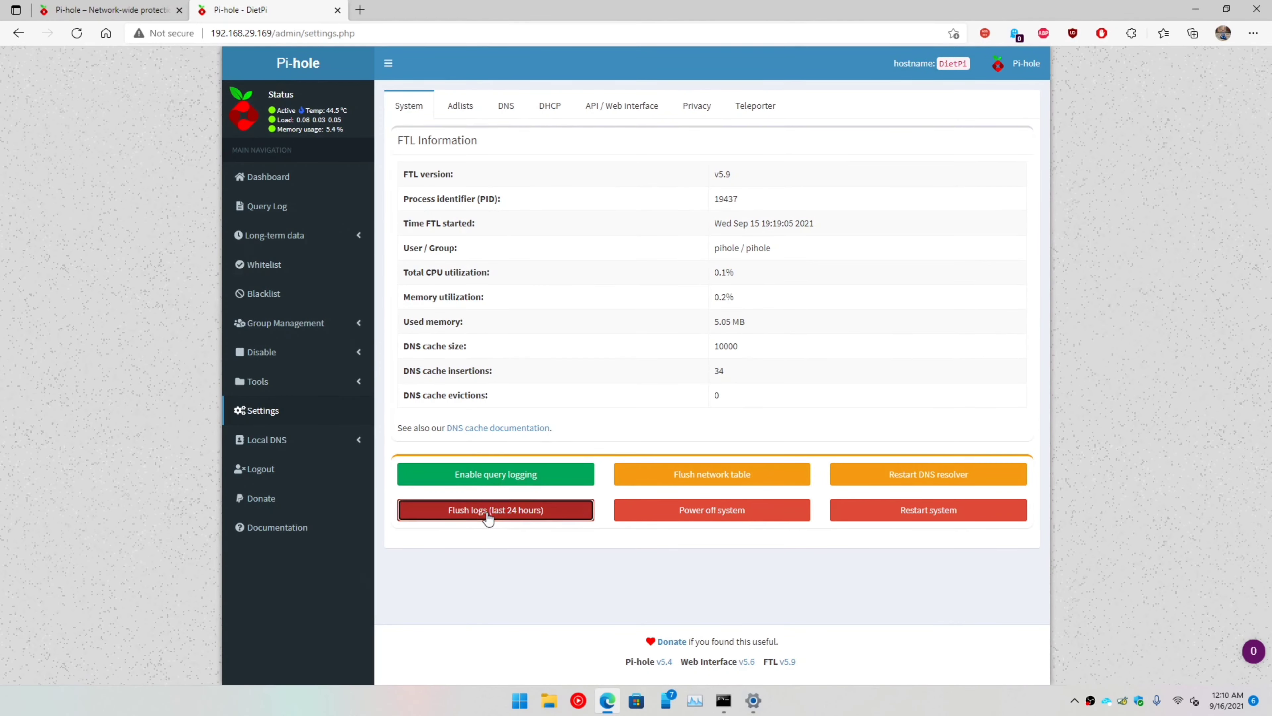
pyautogui.click(727, 161)
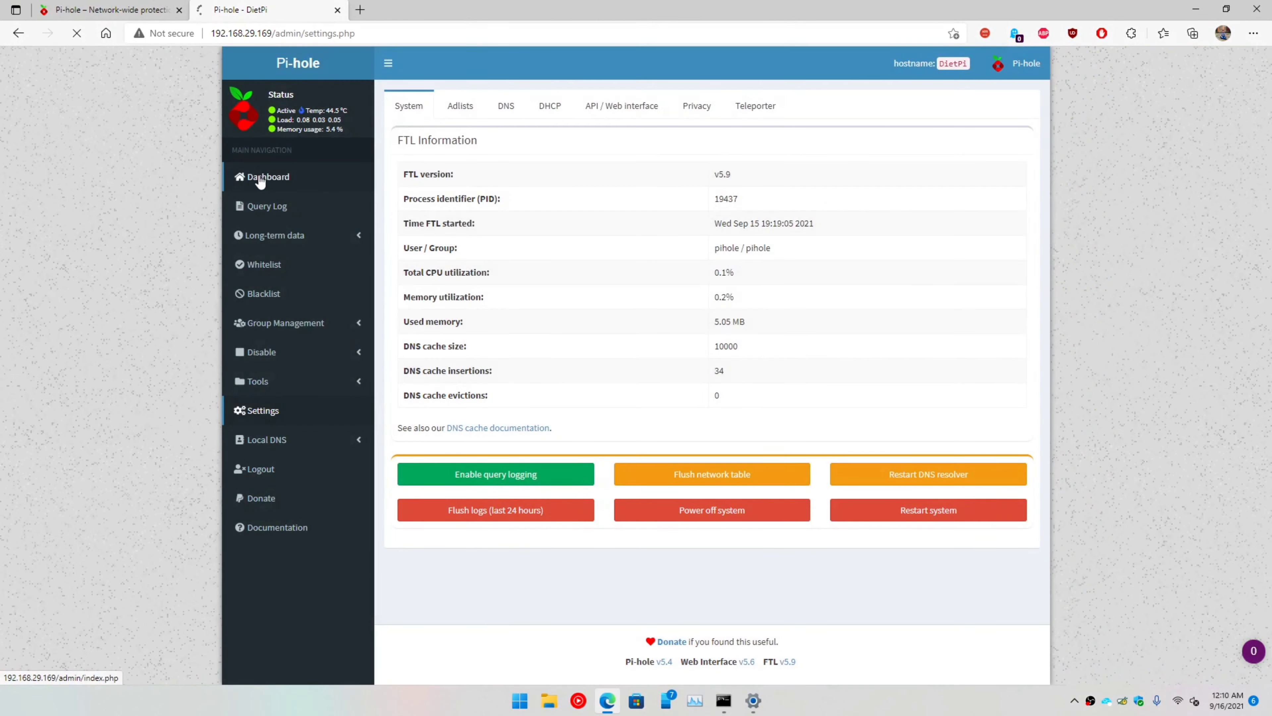
pyautogui.click(259, 177)
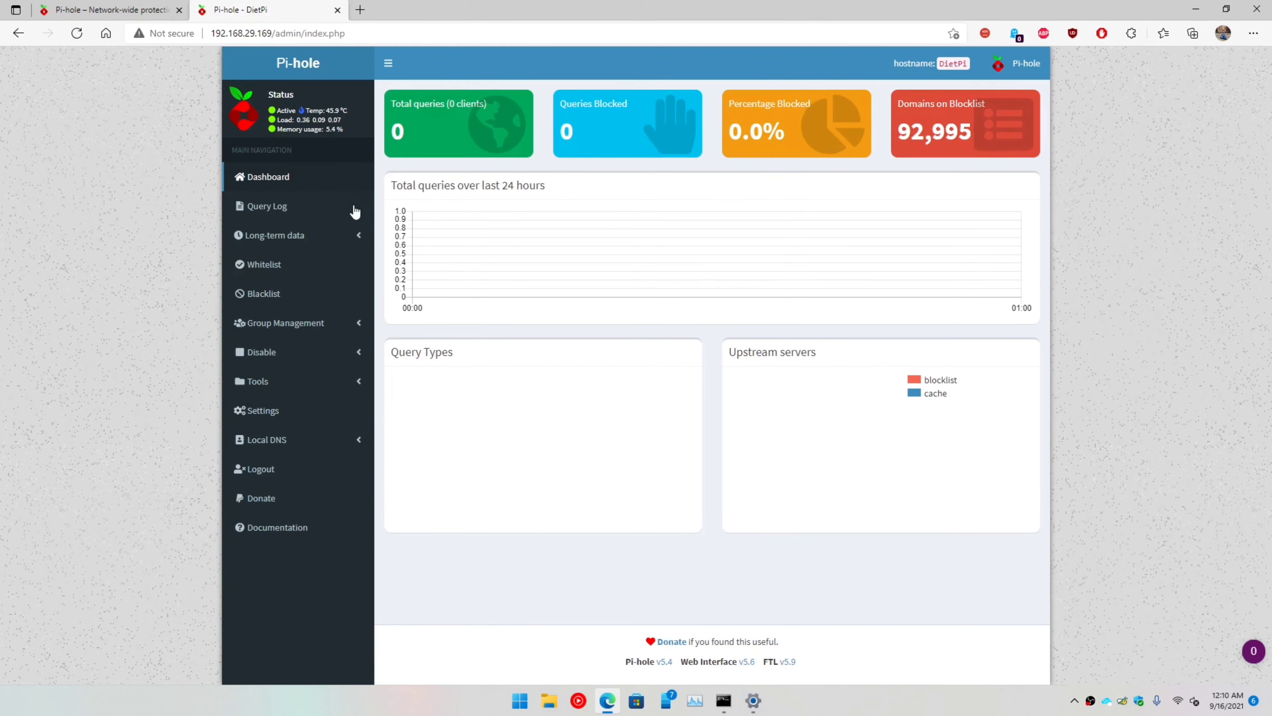
# Step: Load google.com in a new Edge tab to generate fresh DNS queries
pyautogui.click(360, 10)
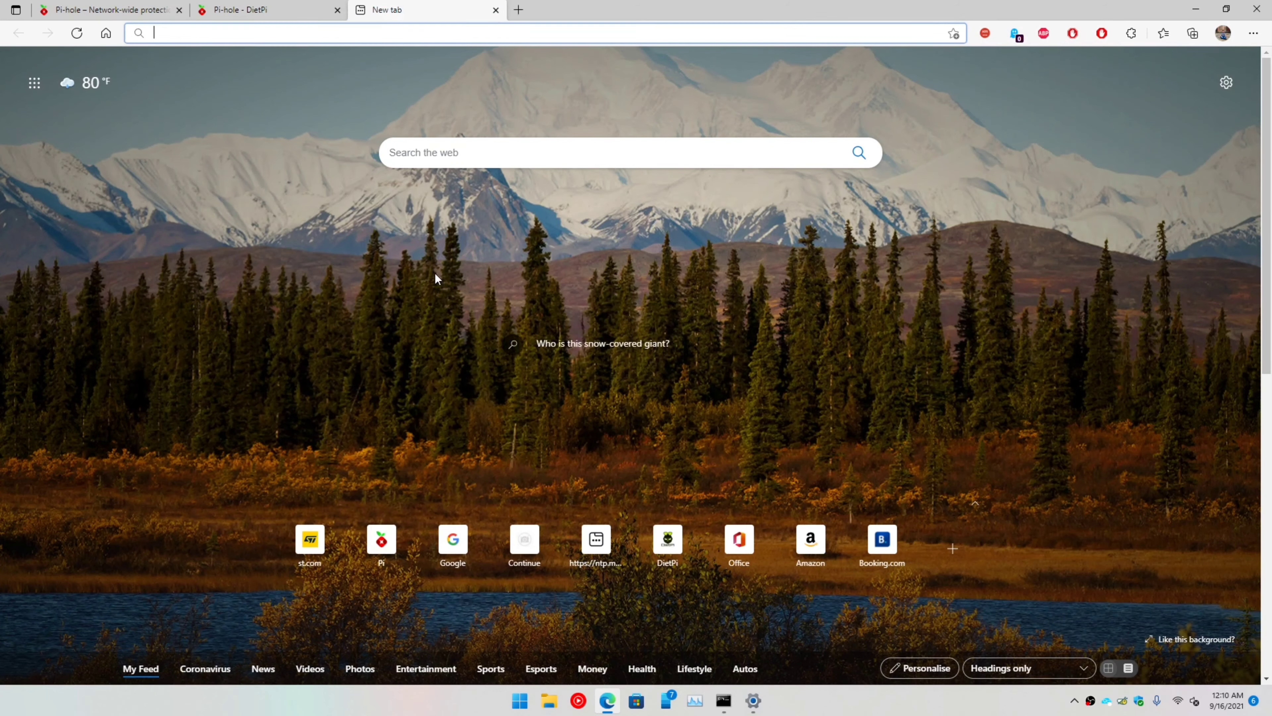
pyautogui.write('goog')
pyautogui.press('Return')
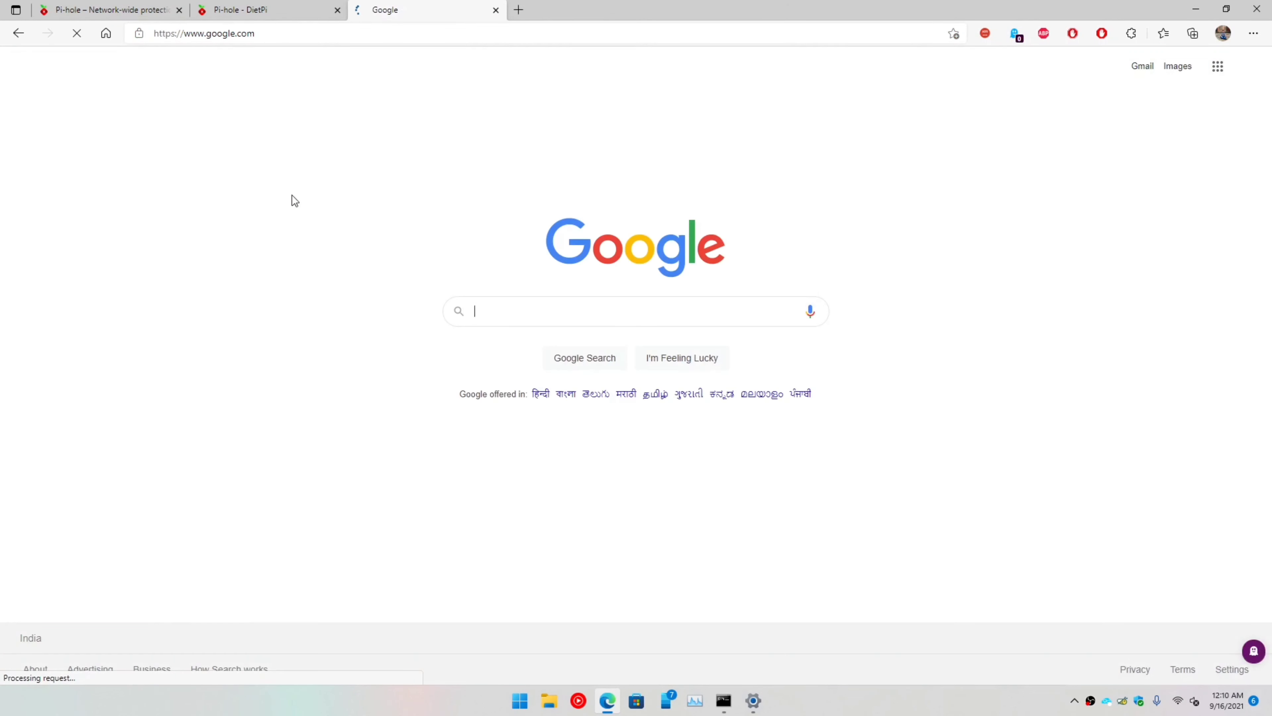
# Step: Check the Pi-hole dashboard's Top Permitted Domains for the new Bing and Google queries
pyautogui.click(269, 6)
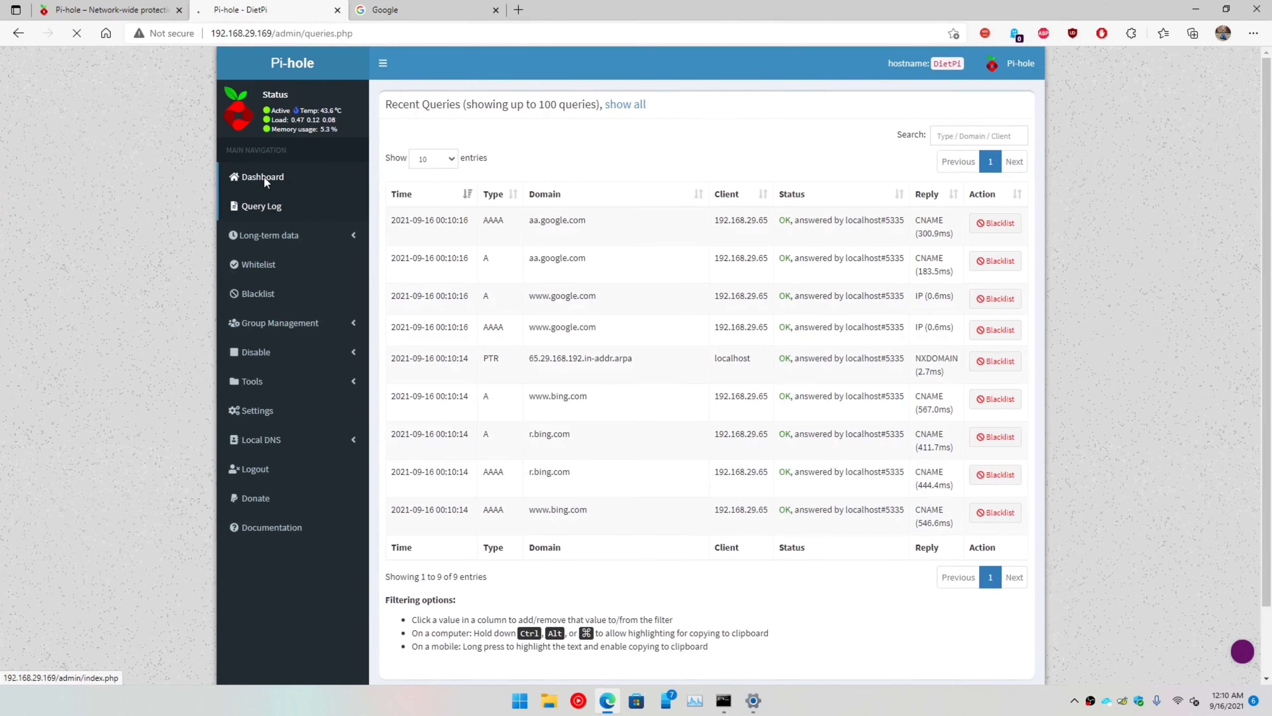
pyautogui.click(264, 176)
pyautogui.scroll(-5, 561, 511)
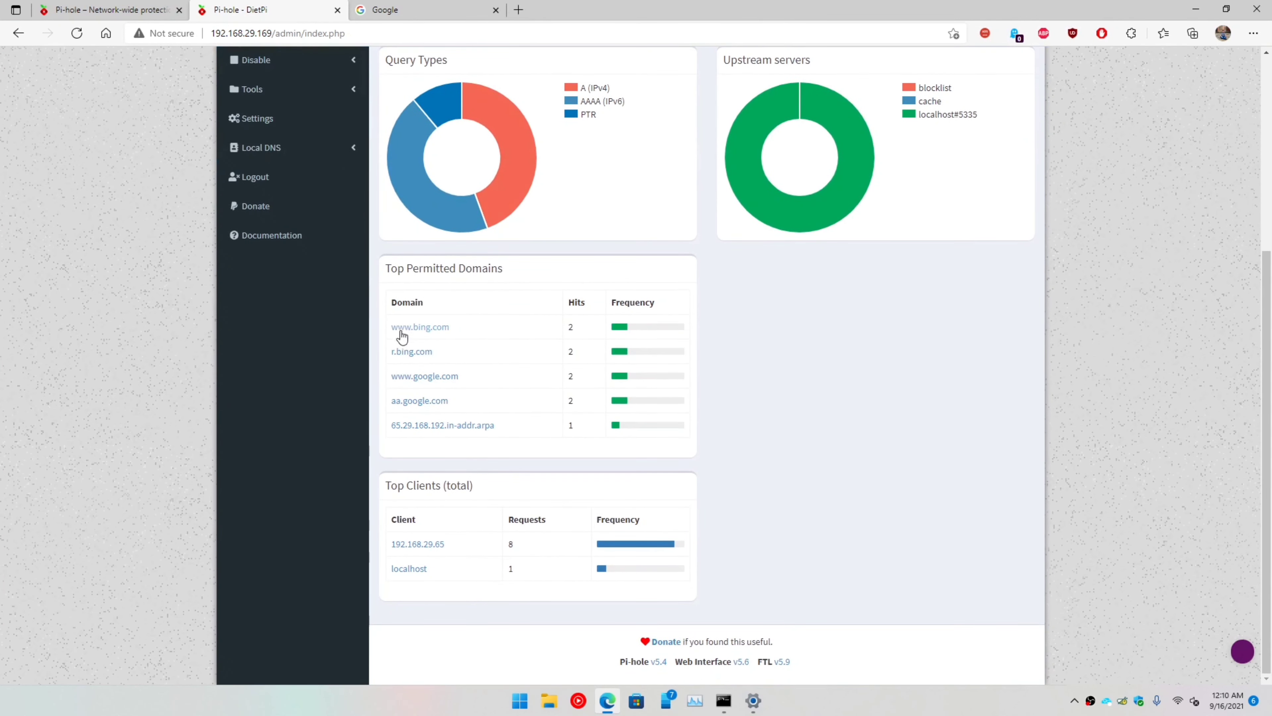
pyautogui.moveTo(502, 394); pyautogui.dragTo(605, 438)
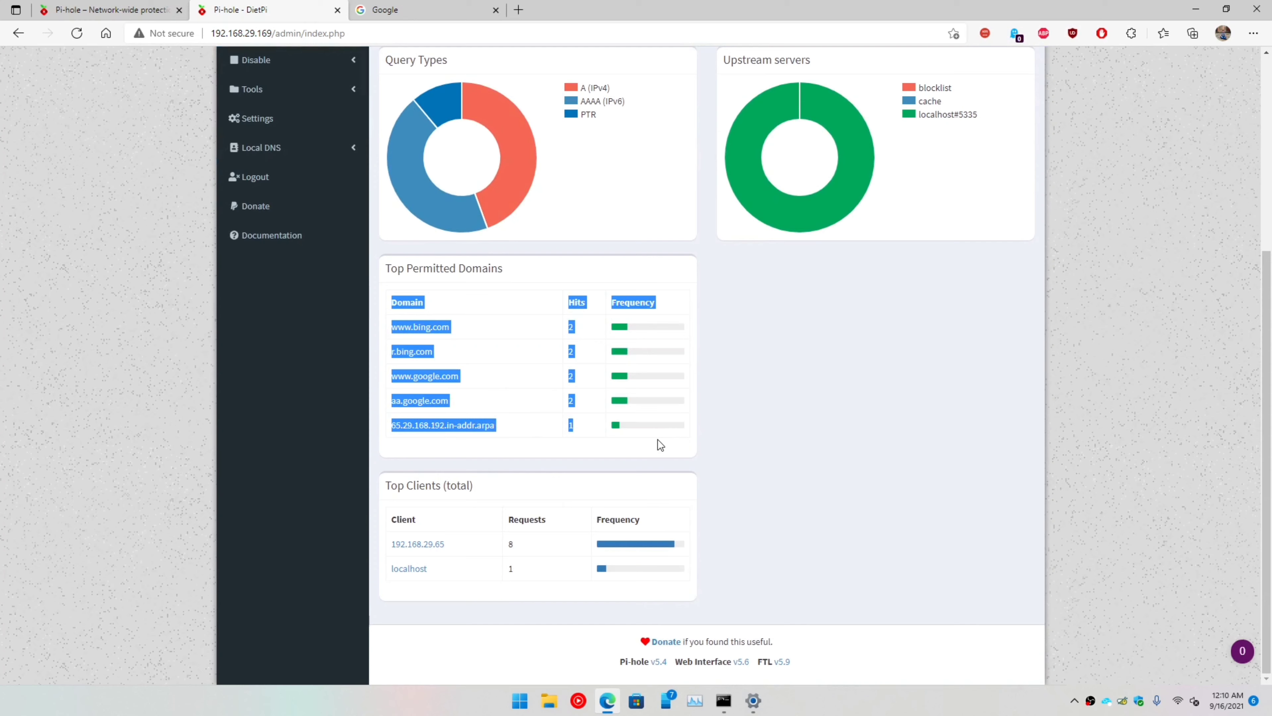
pyautogui.click(576, 437)
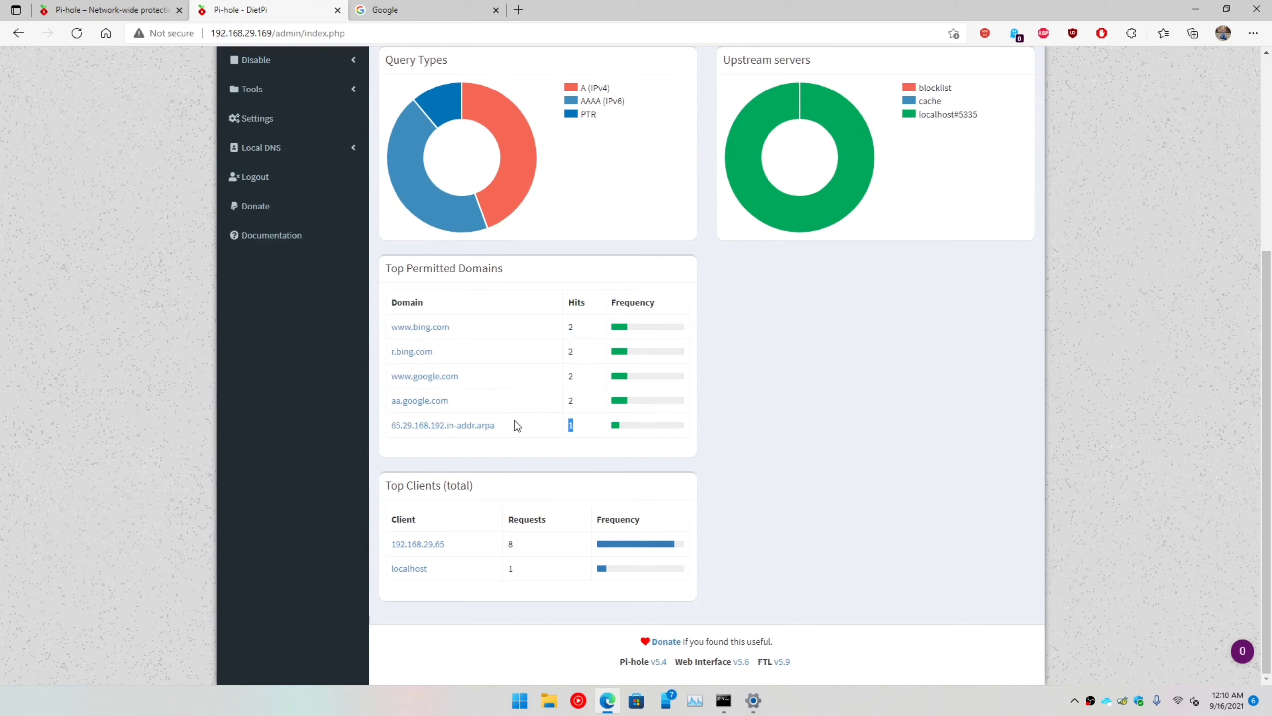
pyautogui.moveTo(403, 371); pyautogui.dragTo(379, 332)
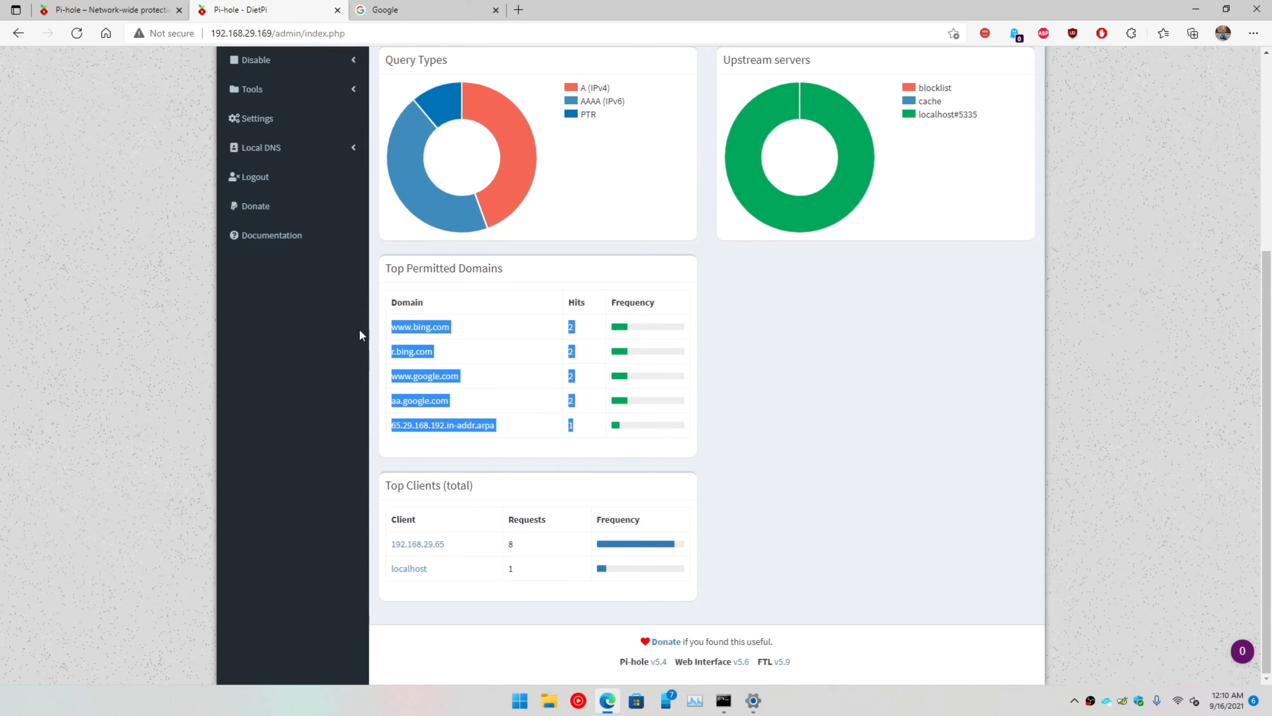
pyautogui.click(378, 315)
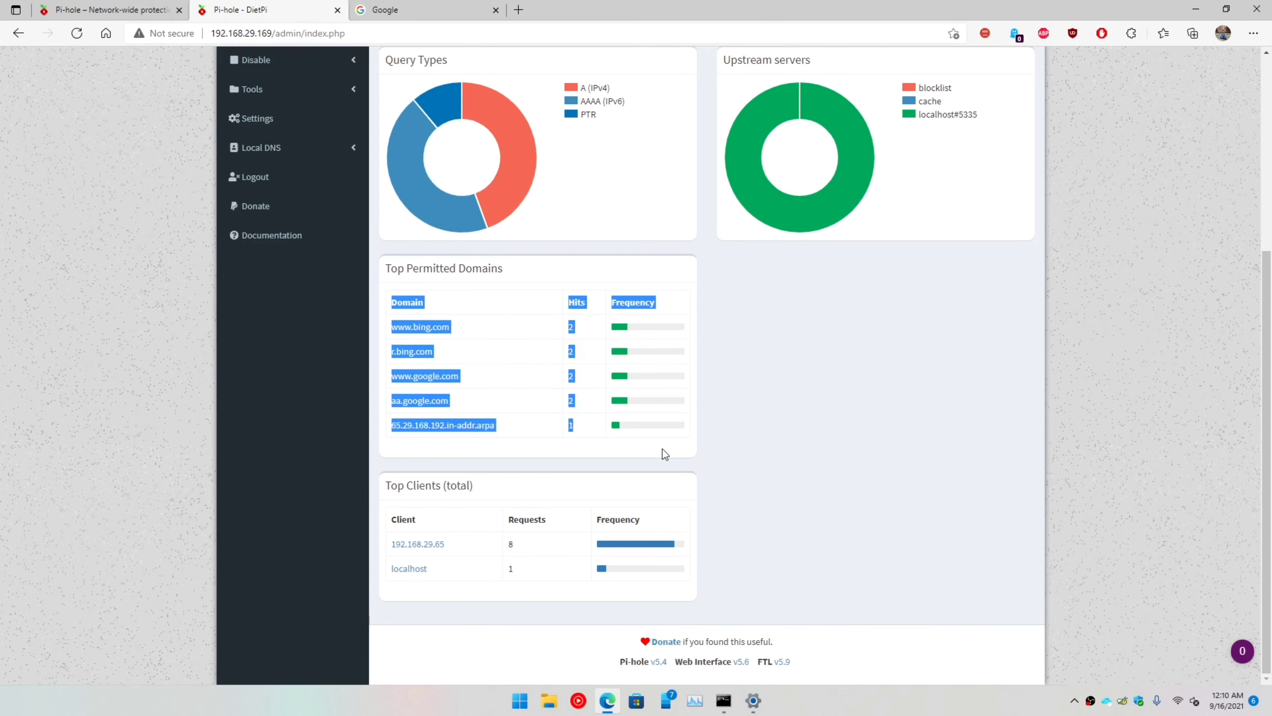